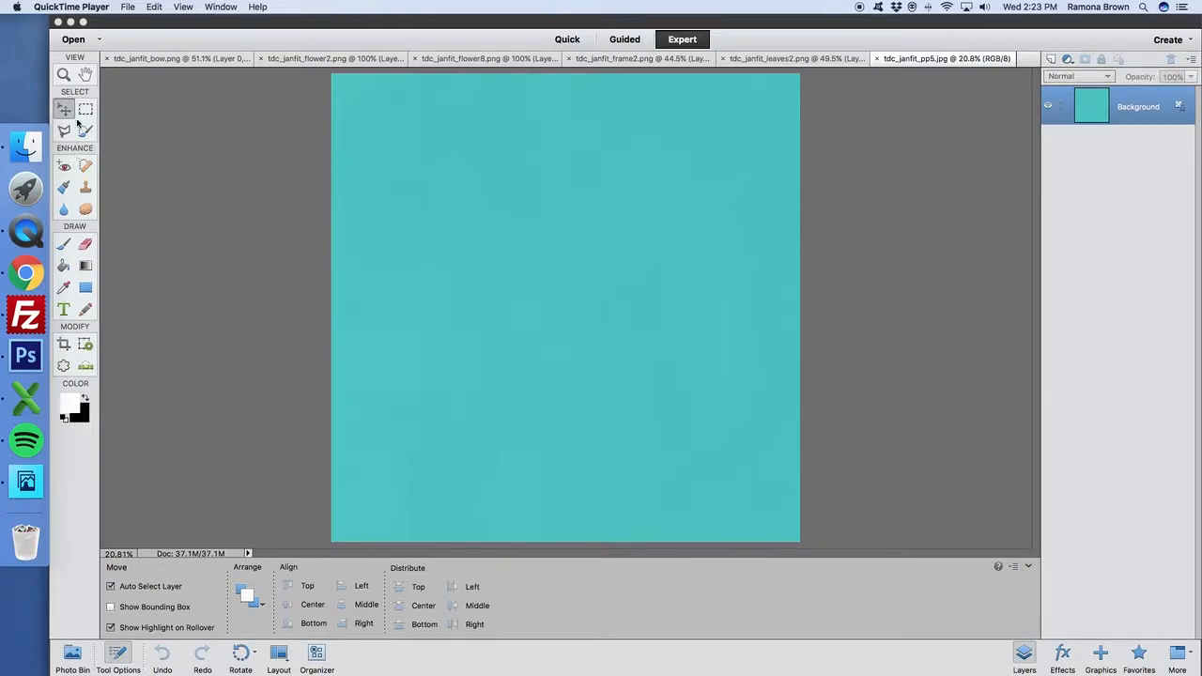
Look through the bow and flower images, return to tdc_janfit_pp5.jpg and check the thumbnails of all open files.
left_click(148, 62)
left_click(149, 62)
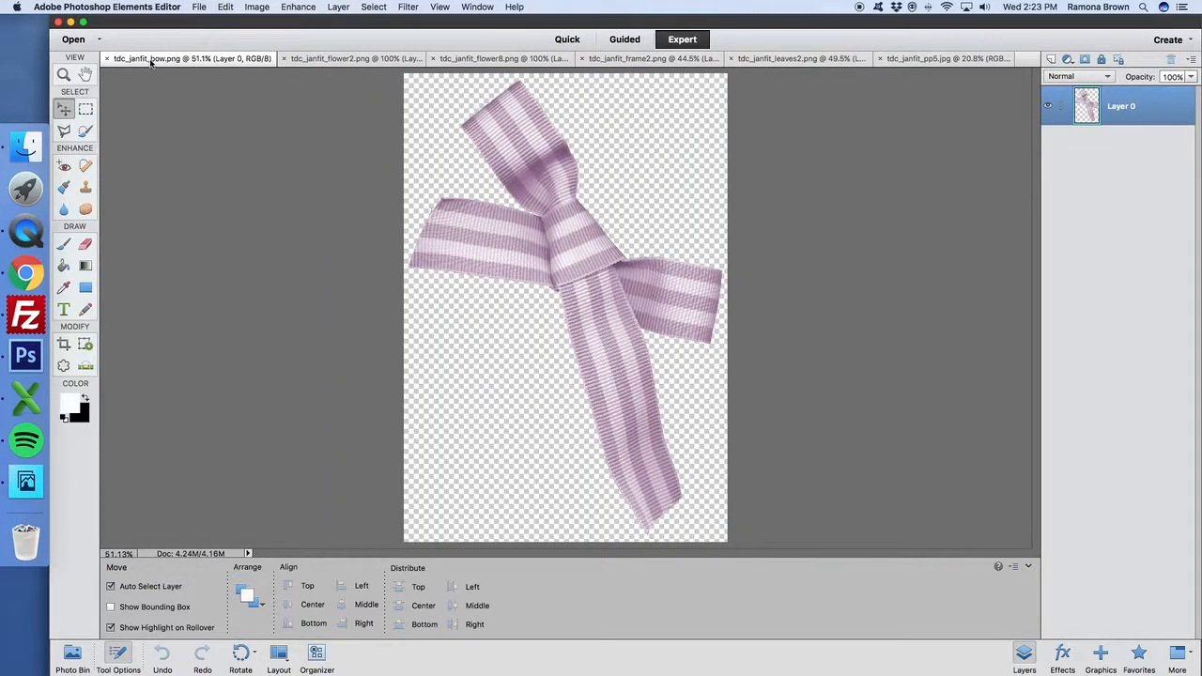
left_click(335, 62)
left_click(947, 62)
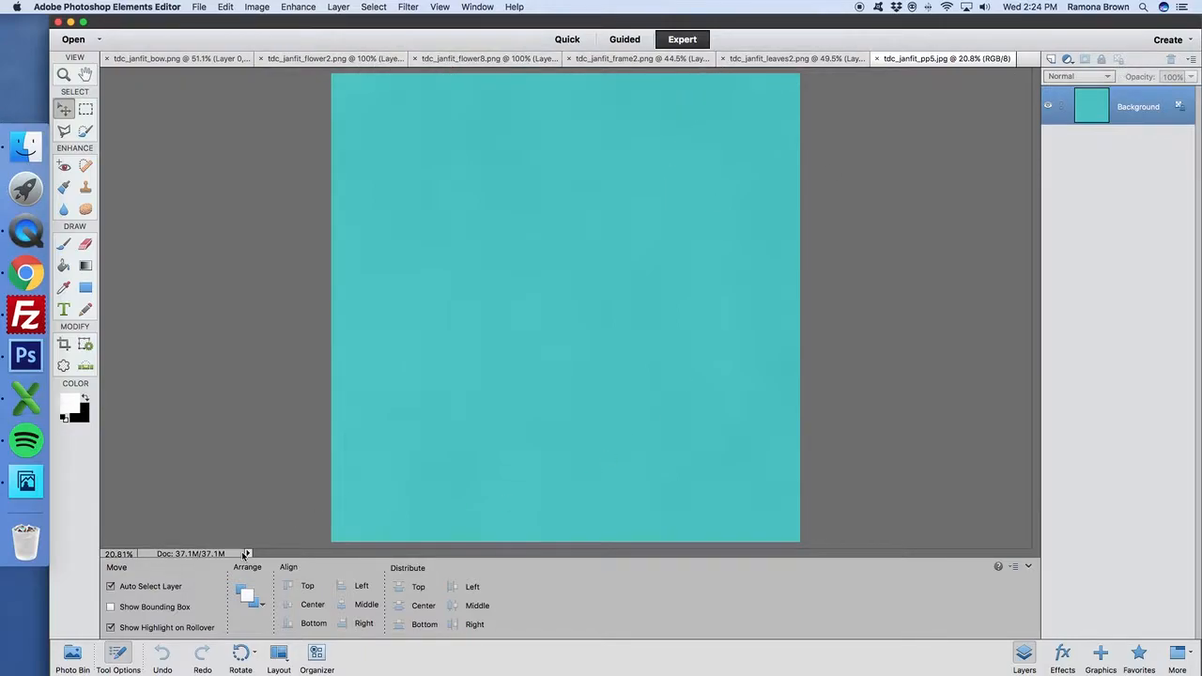
left_click(70, 661)
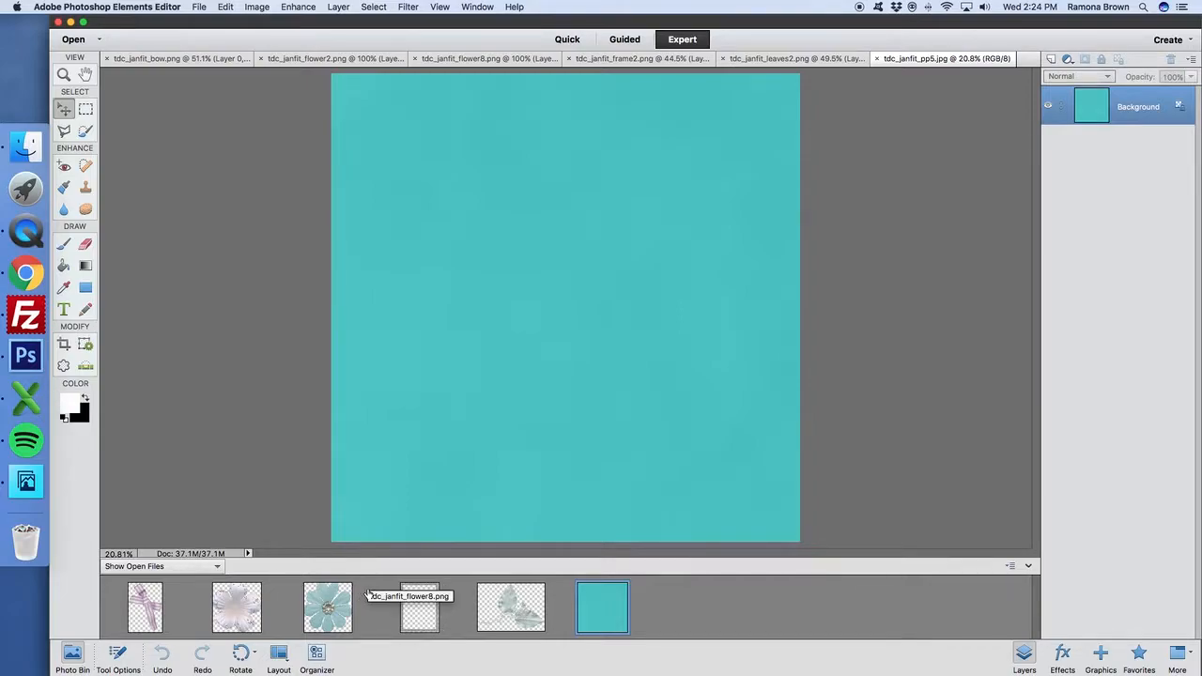
left_click(119, 658)
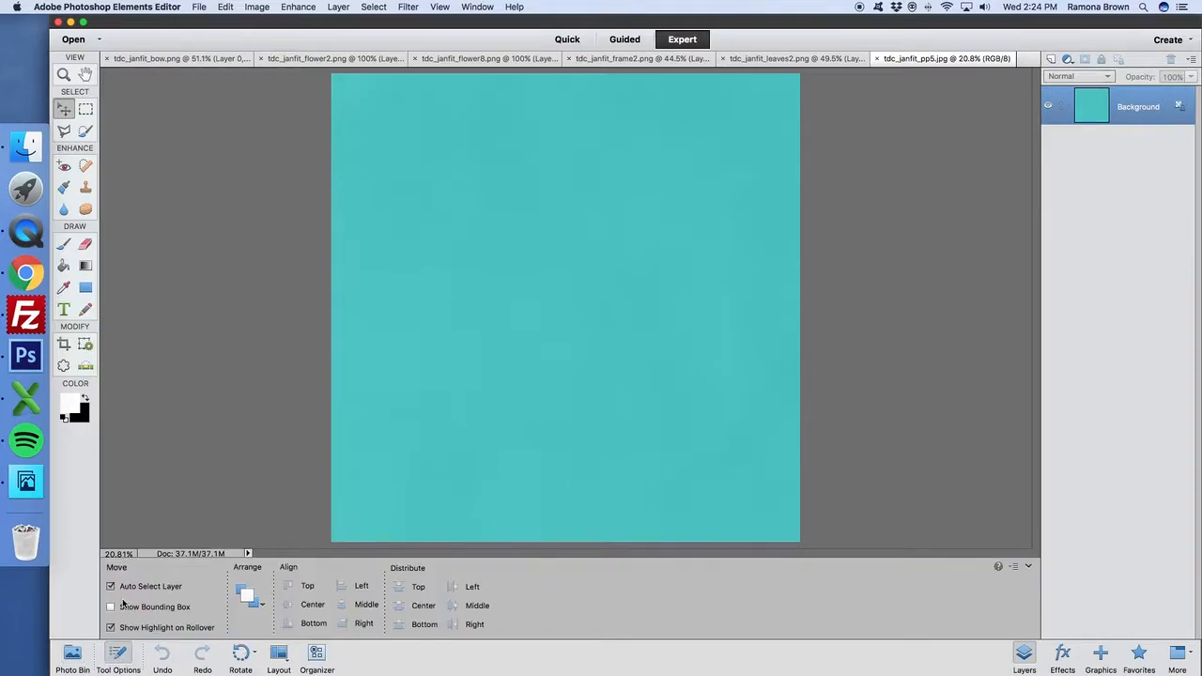
Examine the options of the Rectangular Marquee, Polygonal Lasso, Red Eye Removal and Smart Brush tools, ending on the Move tool.
left_click(87, 111)
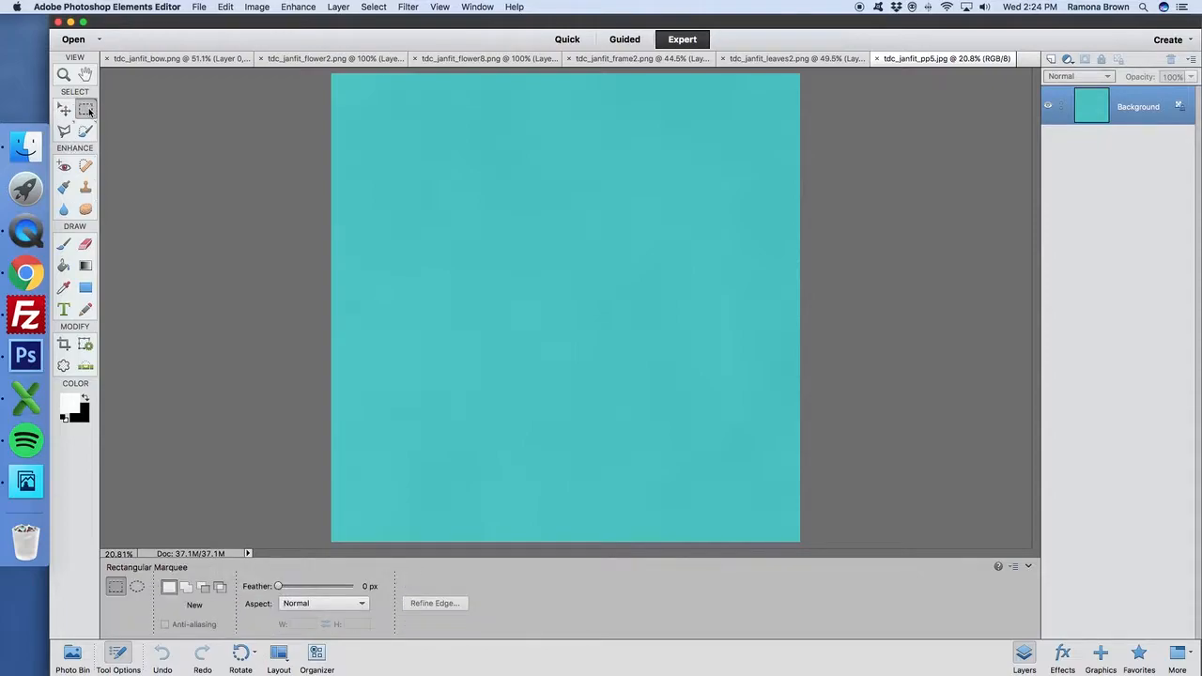
left_click(64, 131)
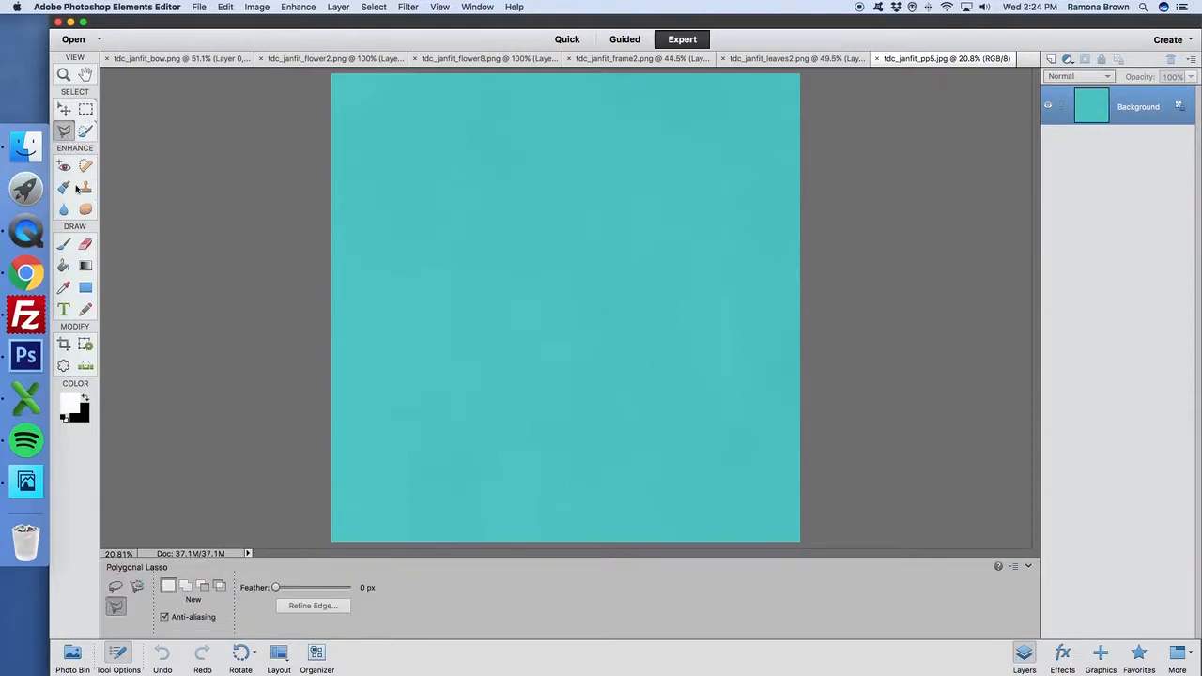
left_click(65, 166)
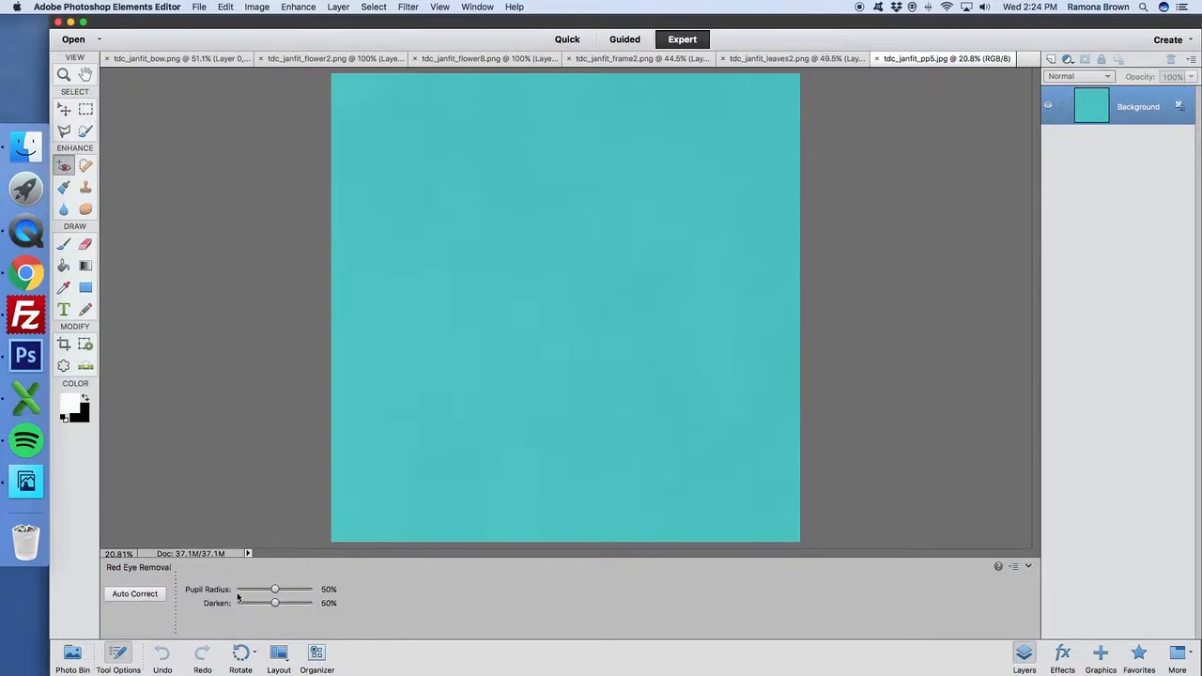
left_click(65, 189)
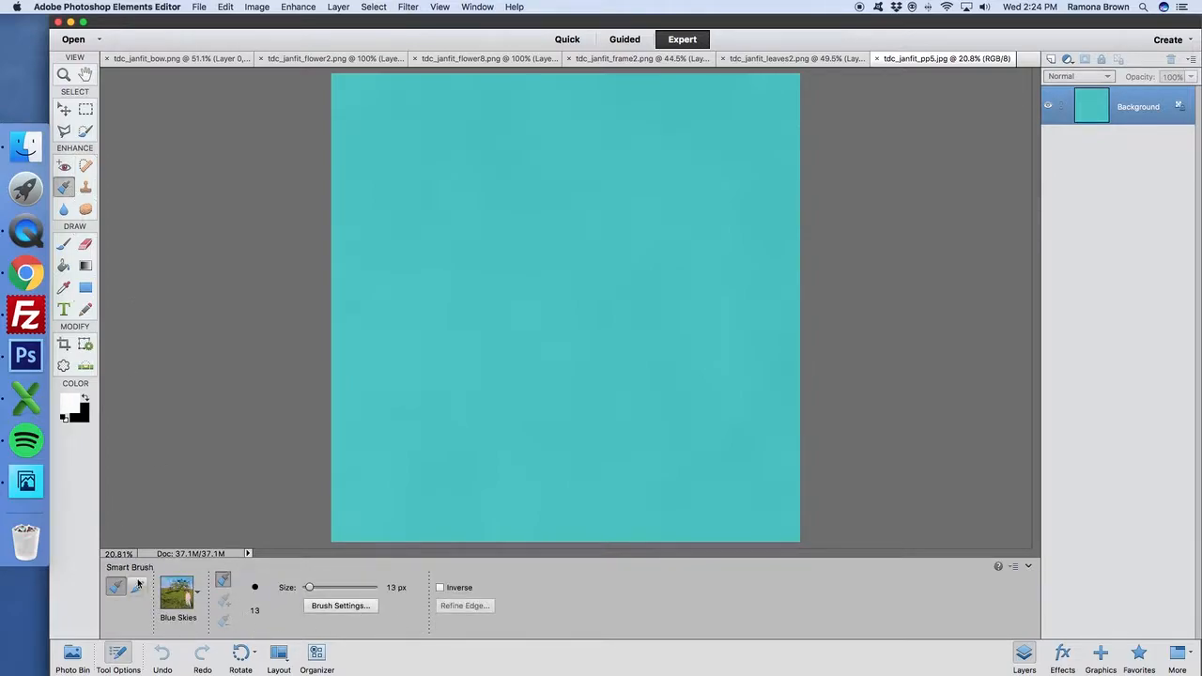
left_click(63, 111)
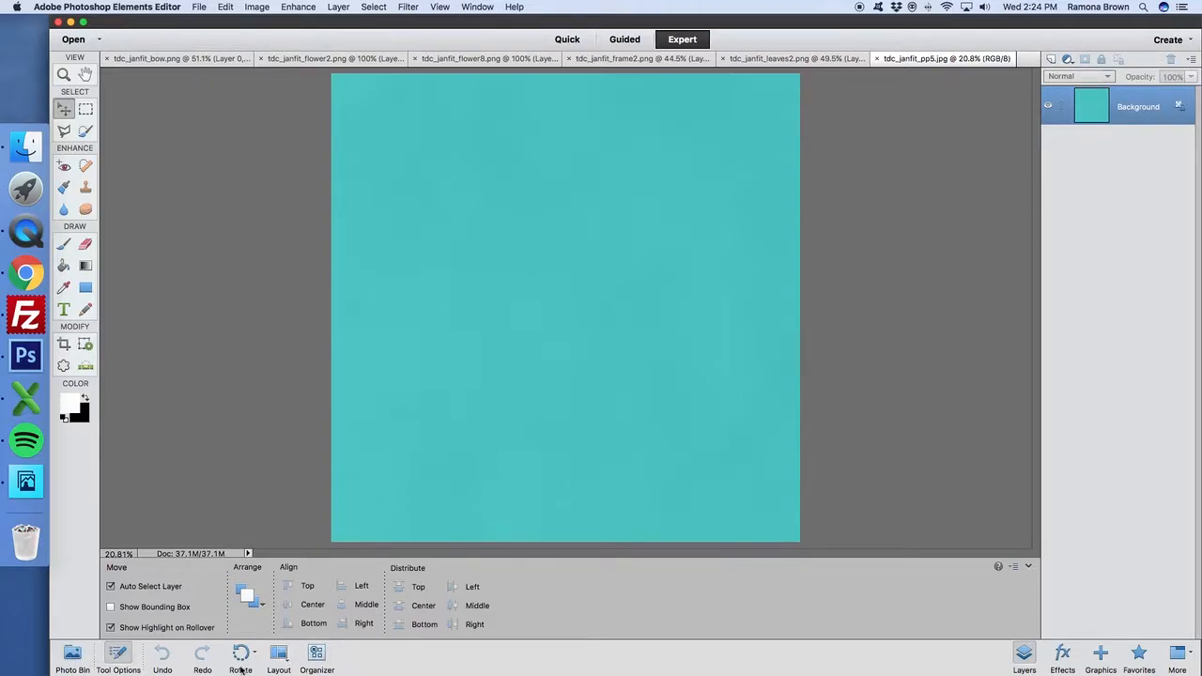
Display the thumbnails of the open files, check which additional panels are available and keep the layer list shown.
left_click(71, 654)
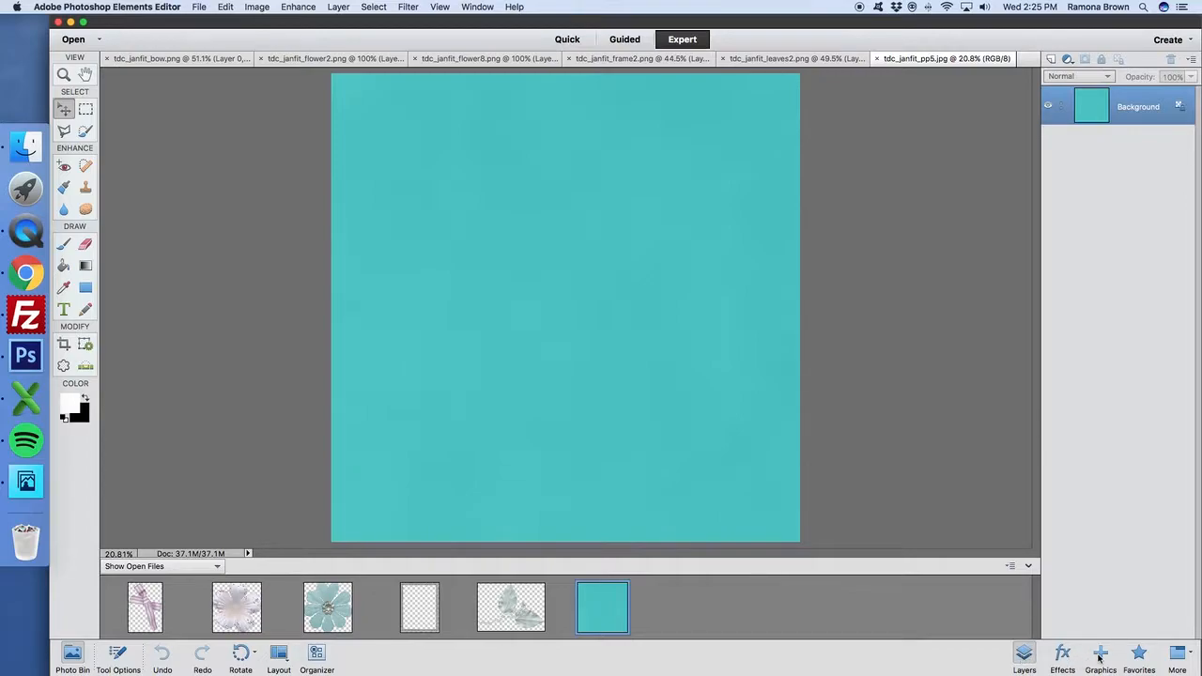
left_click(1191, 654)
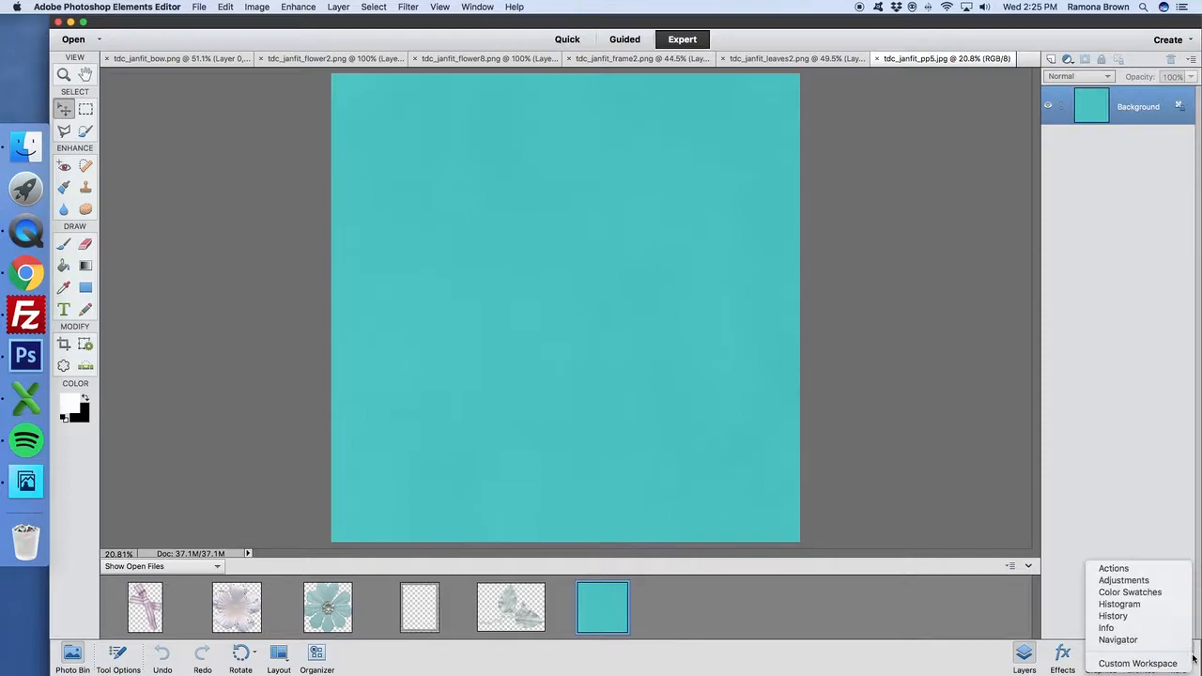
left_click(1143, 542)
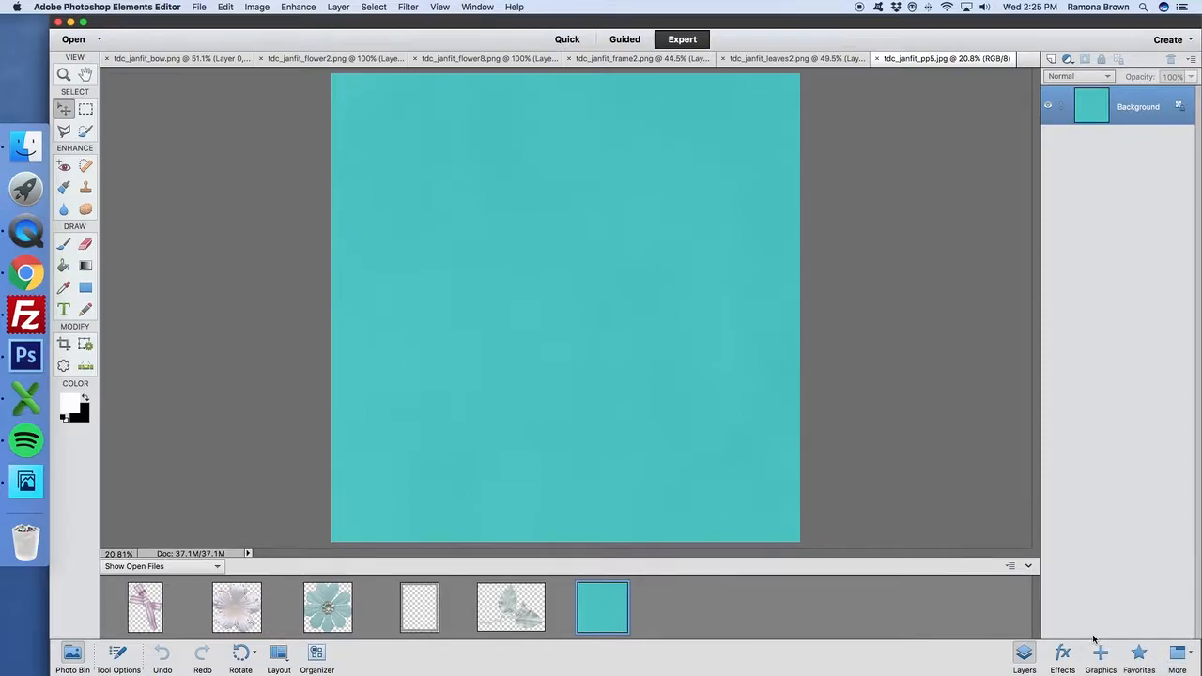
left_click(1026, 655)
left_click(1026, 654)
Add a blank layer above the Background and view the available fill and adjustment layer types.
left_click(1050, 59)
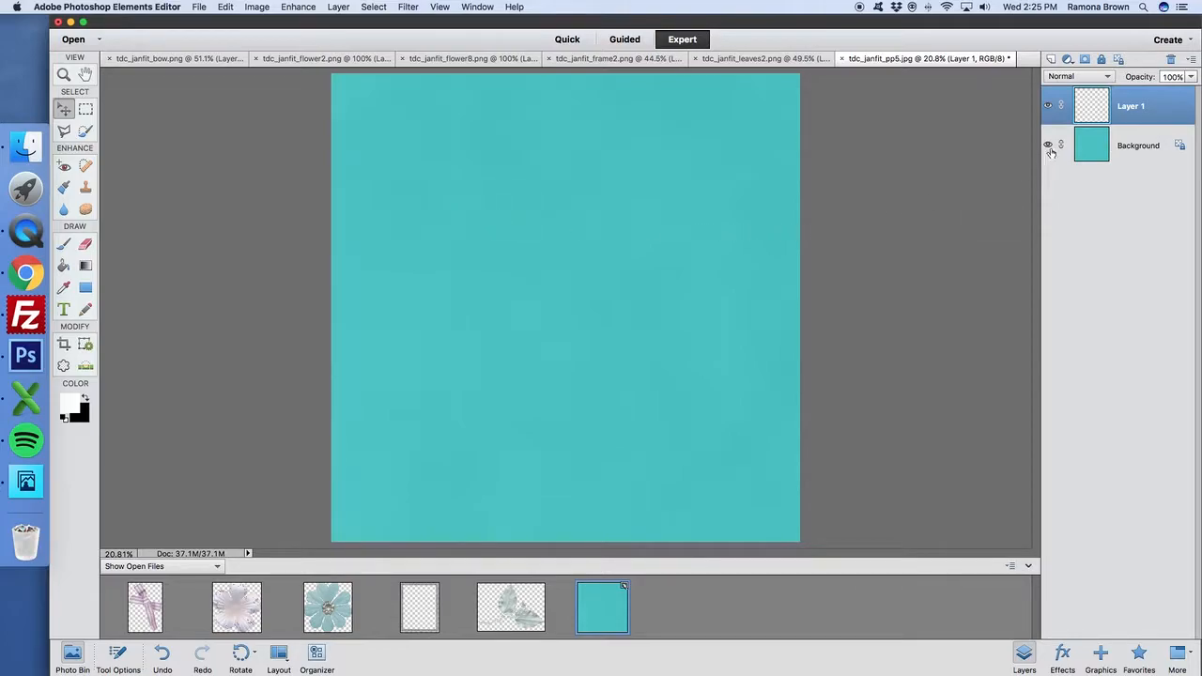
left_click(1069, 59)
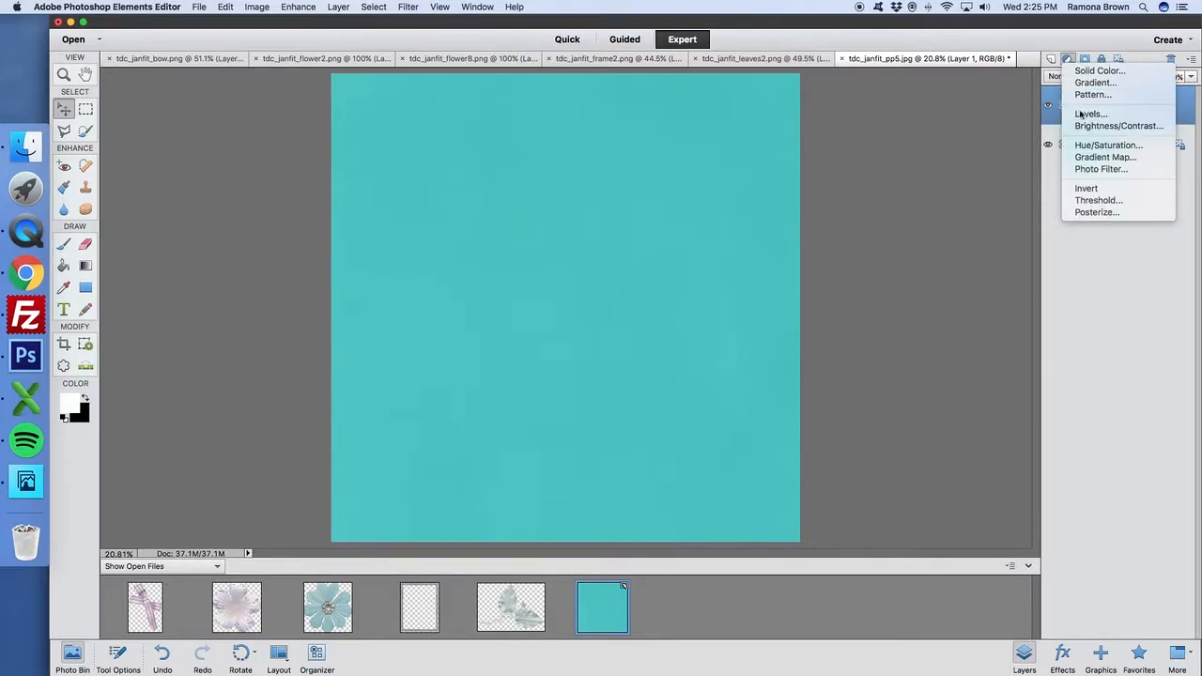
left_click(1138, 260)
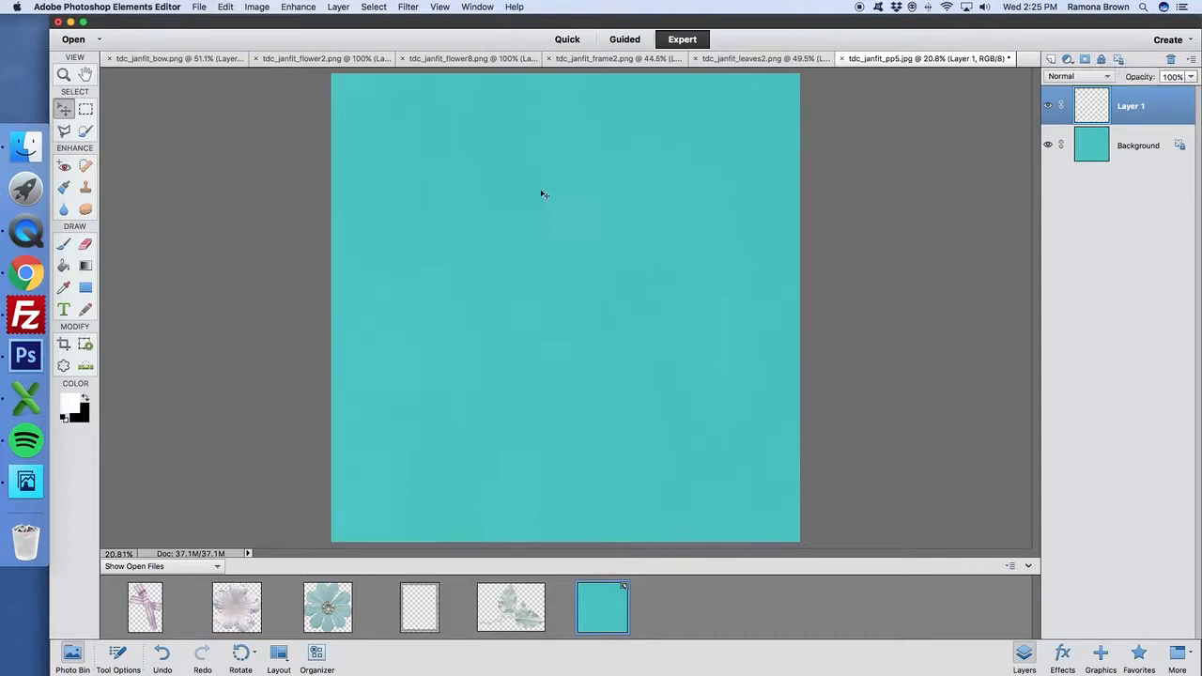
Lock and unlock the blank layer, and delete it.
left_click(1102, 59)
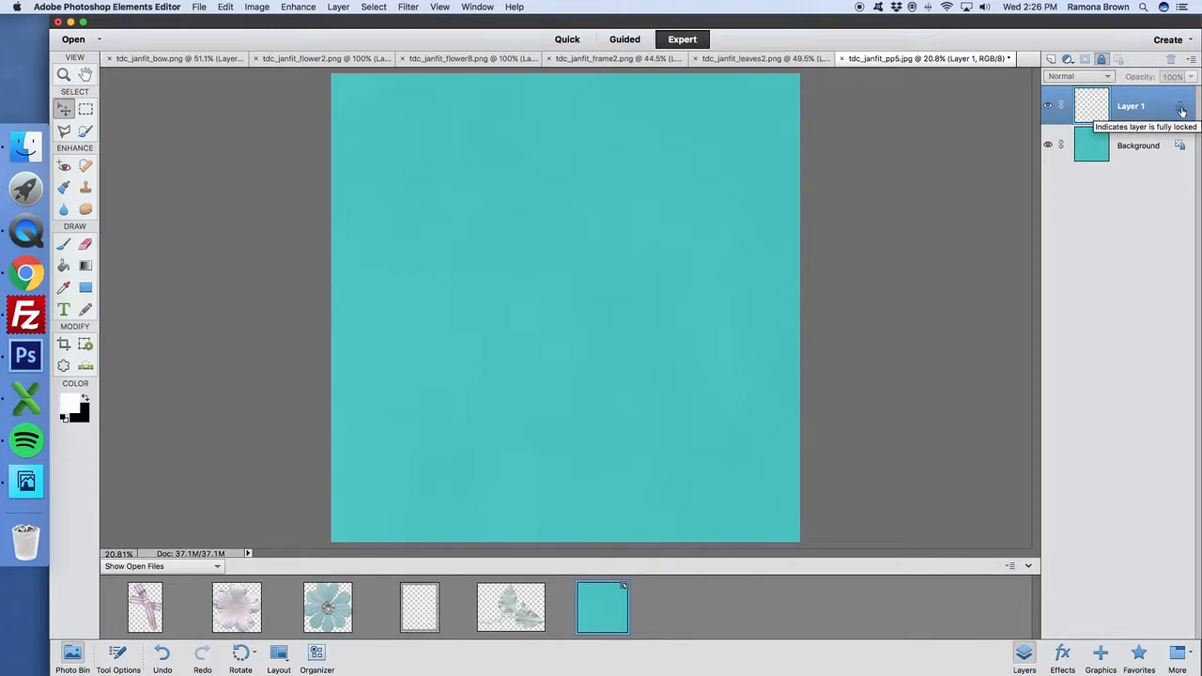
left_click(1102, 59)
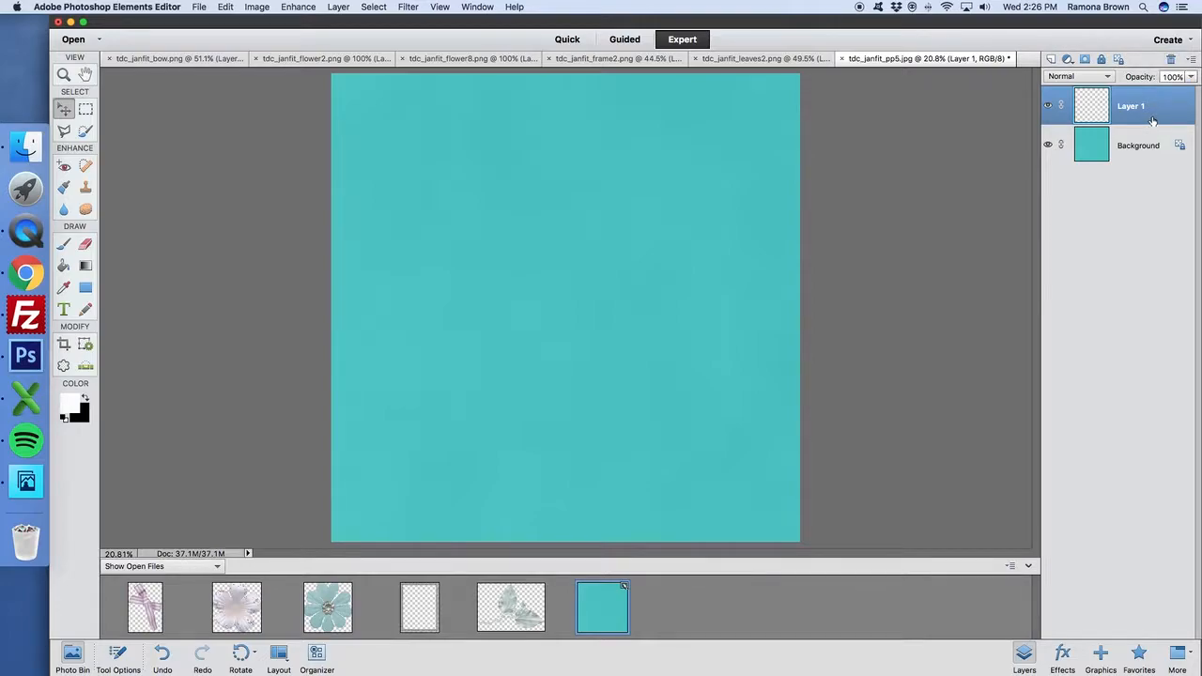
left_click_drag(1171, 60, 1170, 60)
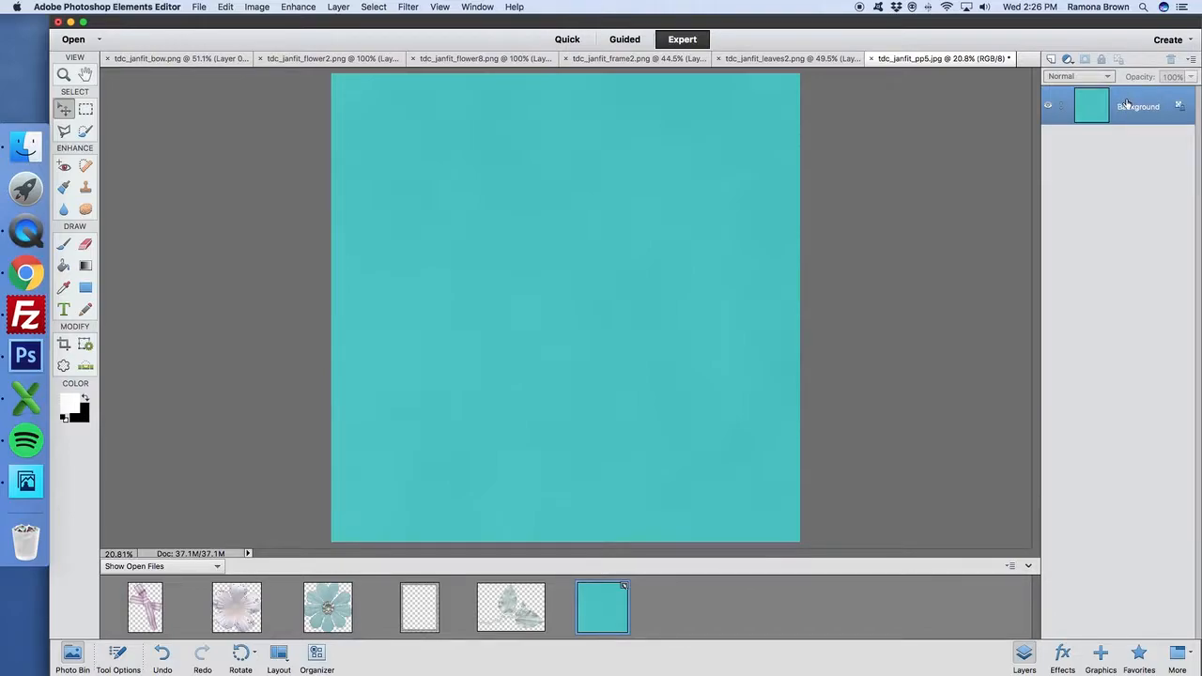
Try duplicating the Background layer and adding a blank layer, deleting each of them again.
left_click_drag(1087, 102, 1052, 59)
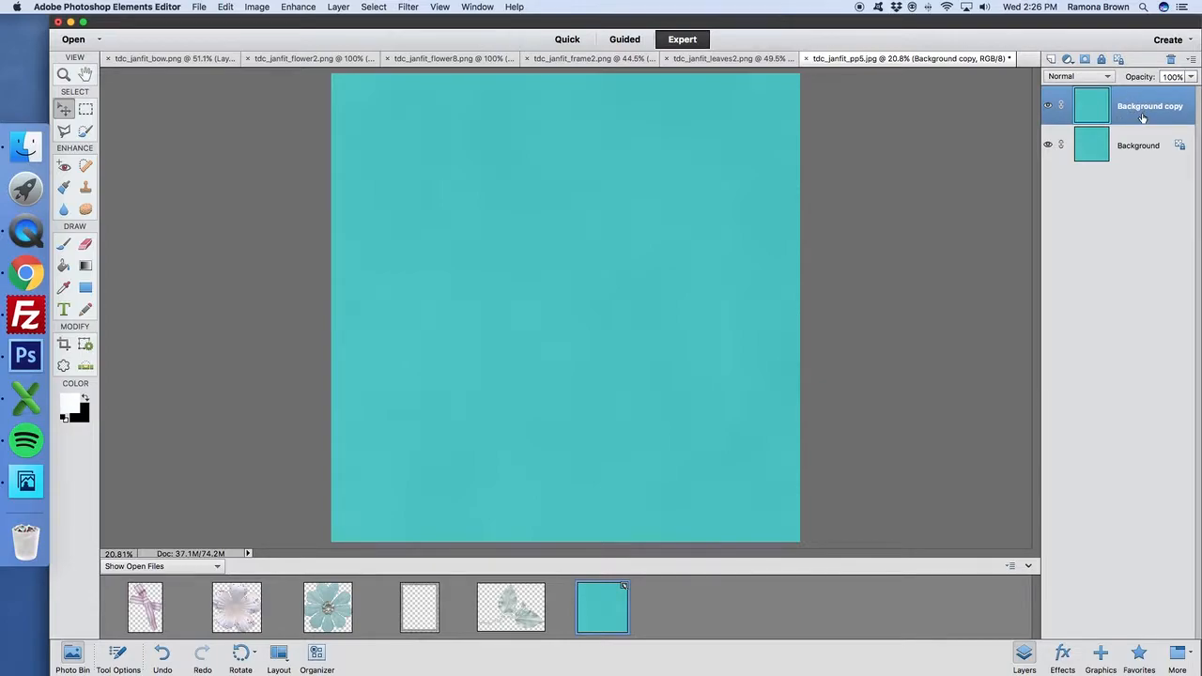
left_click_drag(1172, 78, 1170, 58)
left_click(1049, 60)
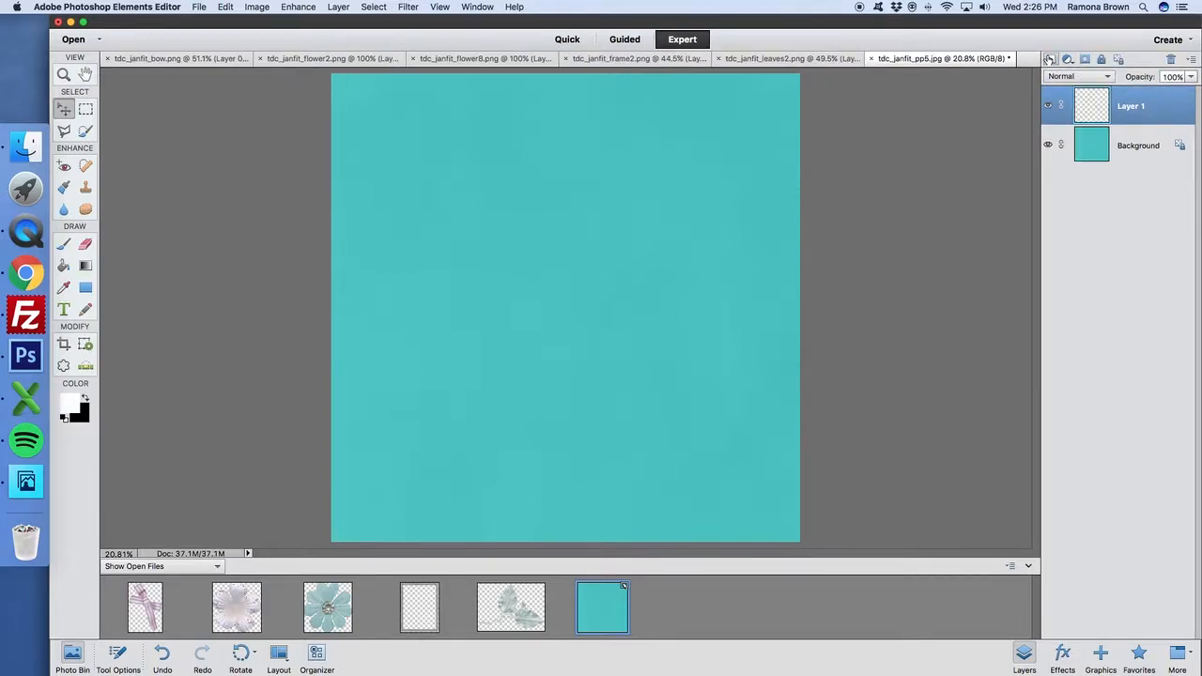
left_click_drag(1182, 110, 1172, 59)
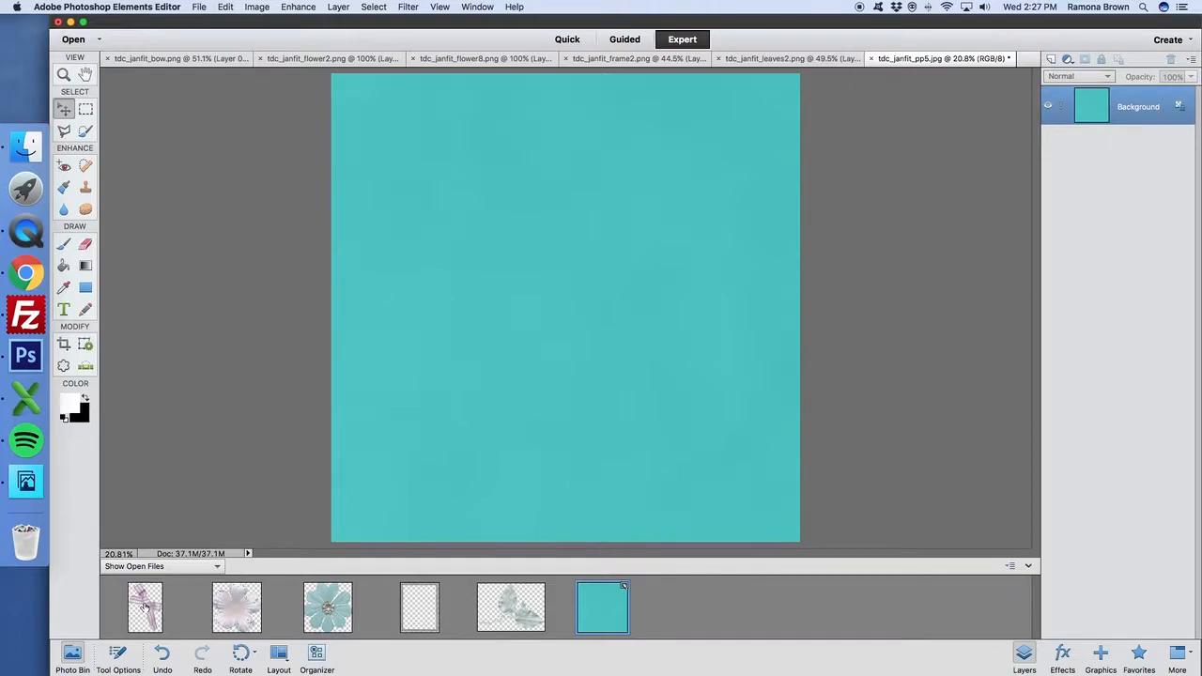
Add the tdc_janfit_bow.png image to the lower right of the turquoise paper and rename its layer "purple bow".
left_click_drag(145, 607, 673, 387)
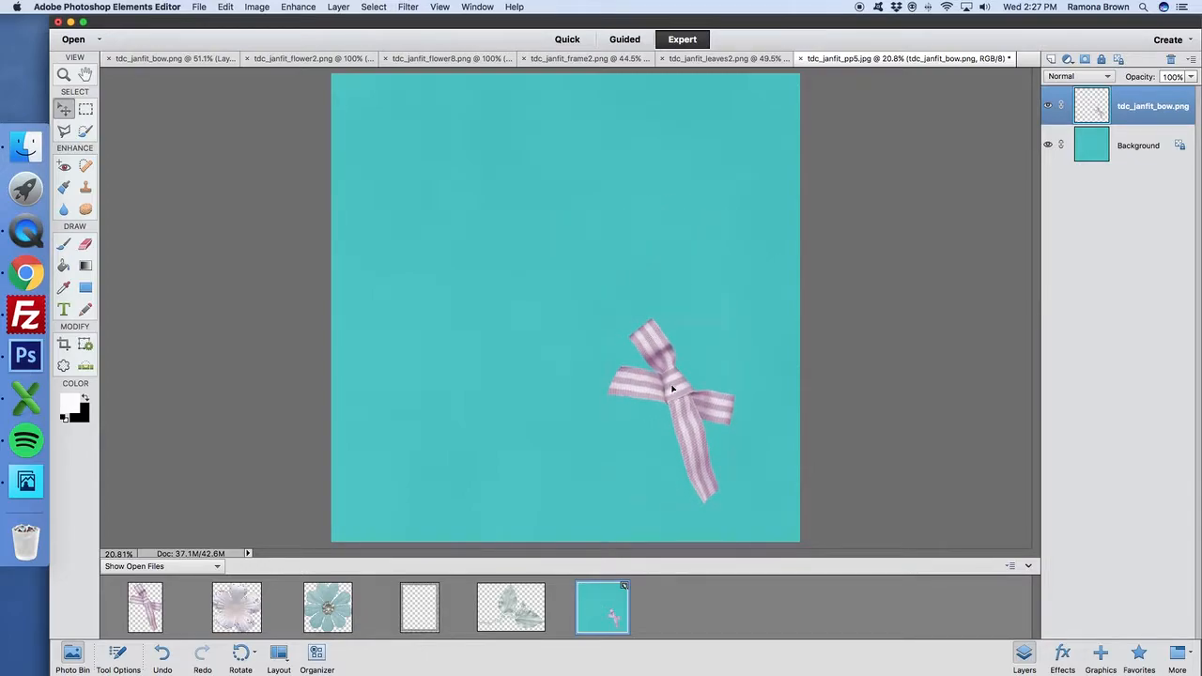
double_click(1143, 109)
type("purple bos")
key("BackSpace")
key("Return")
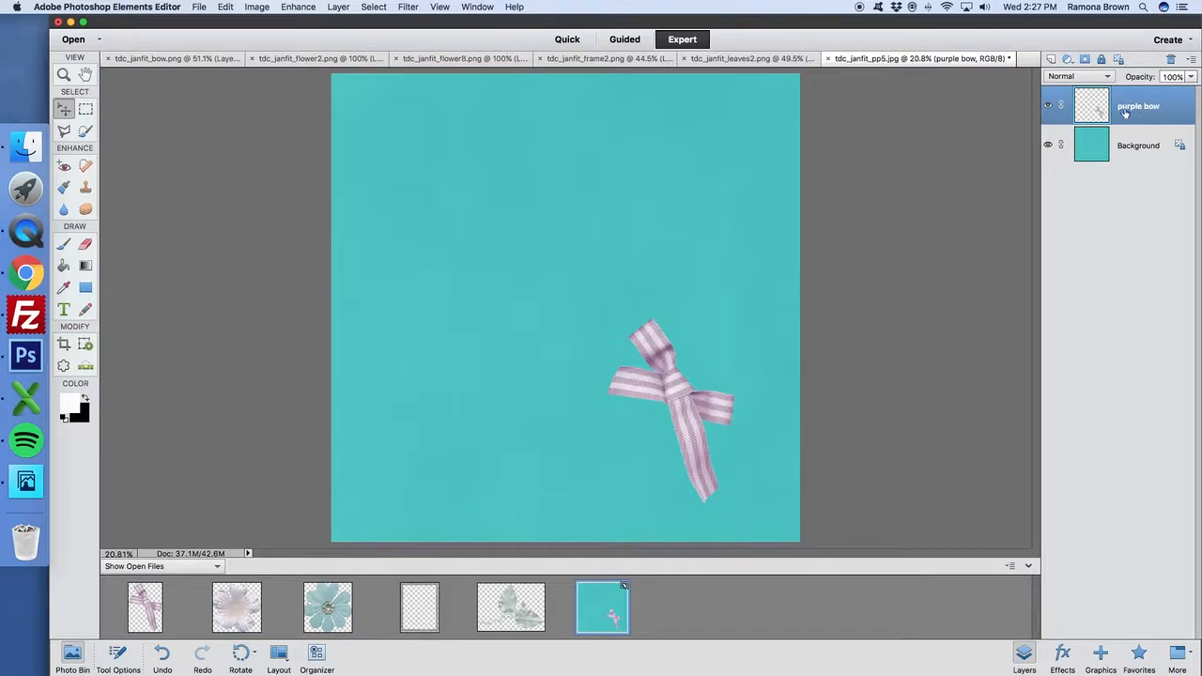
double_click(1139, 108)
key("Return")
Add the tdc_janfit_flower8.png image to the middle of the paper and rename its layer "flower".
left_click_drag(331, 620, 515, 344)
double_click(1132, 113)
right_click(1130, 118)
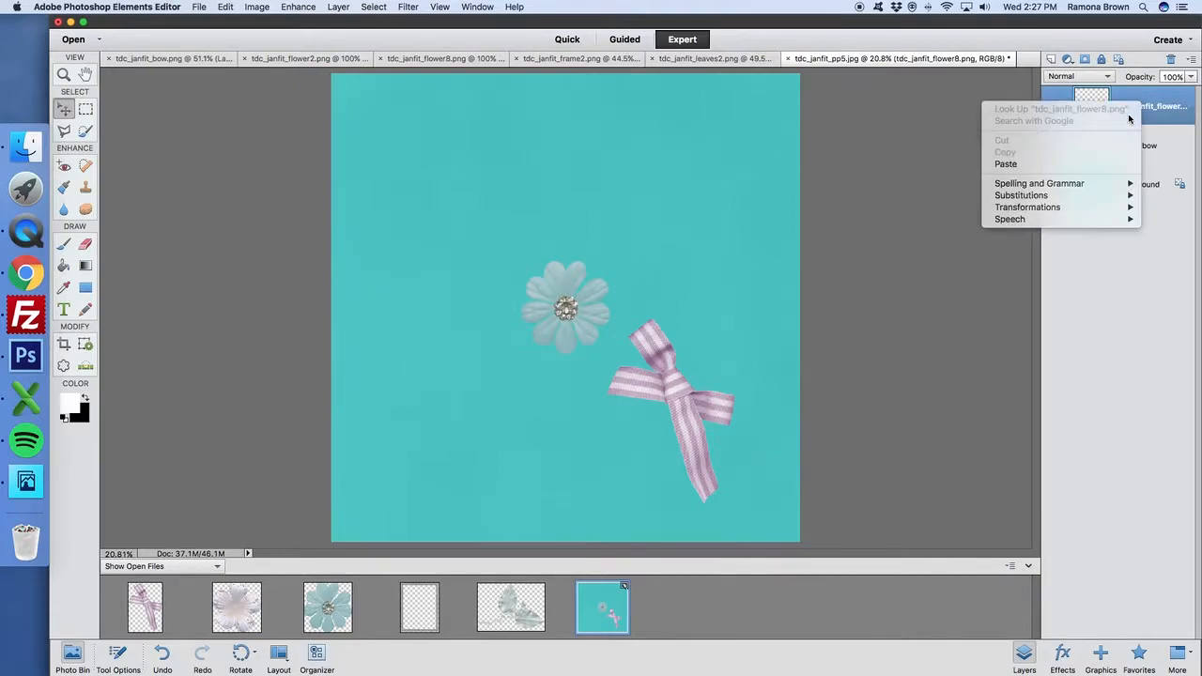
left_click(1170, 132)
type("flower")
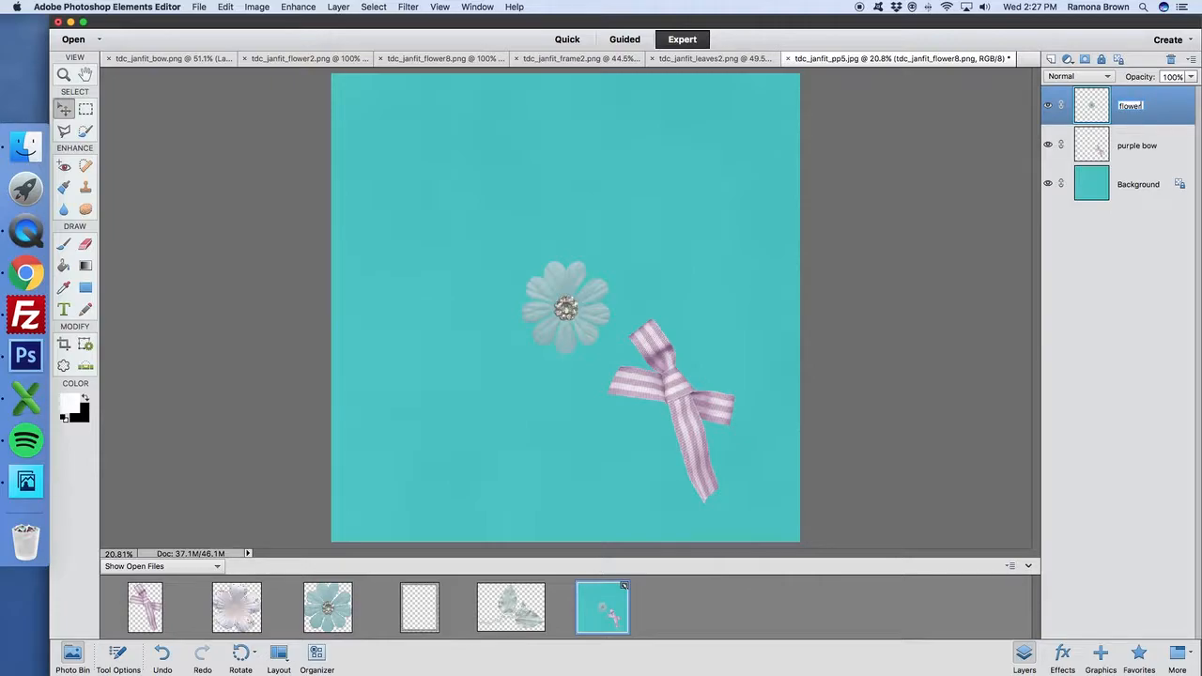
right_click(1124, 119)
left_click(1130, 140)
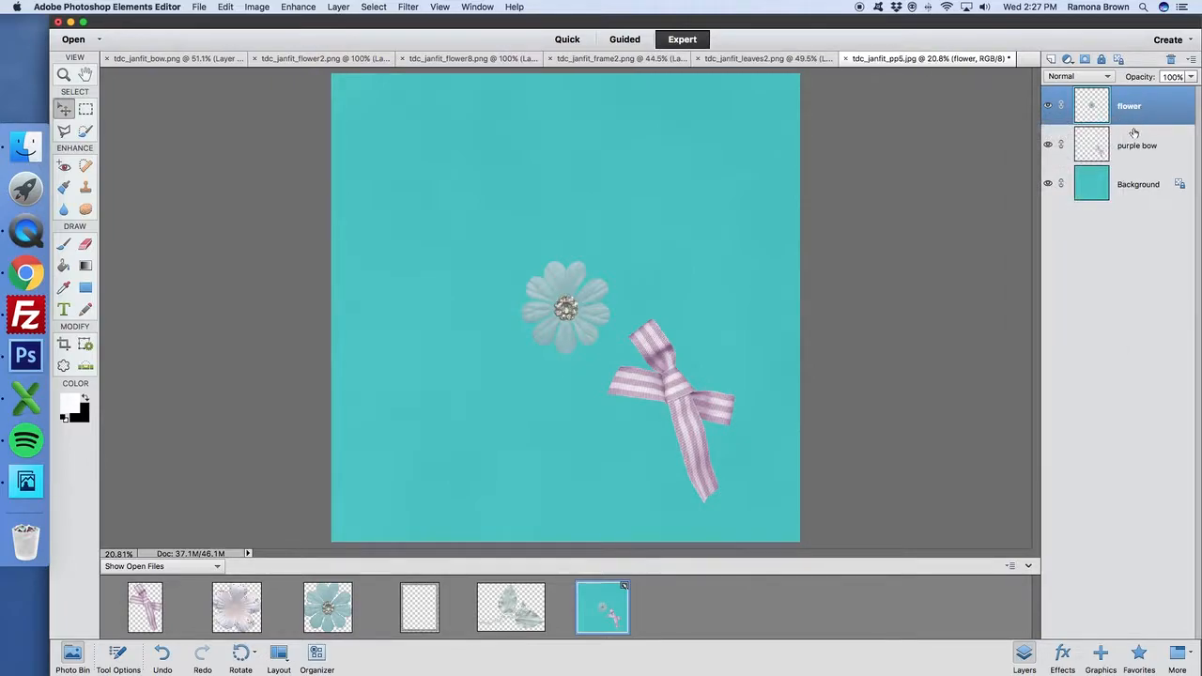
Add the glitter frame and silver leaves above the purple bow layer, with the frame left of center and the leaves at the upper right.
left_click(1136, 147)
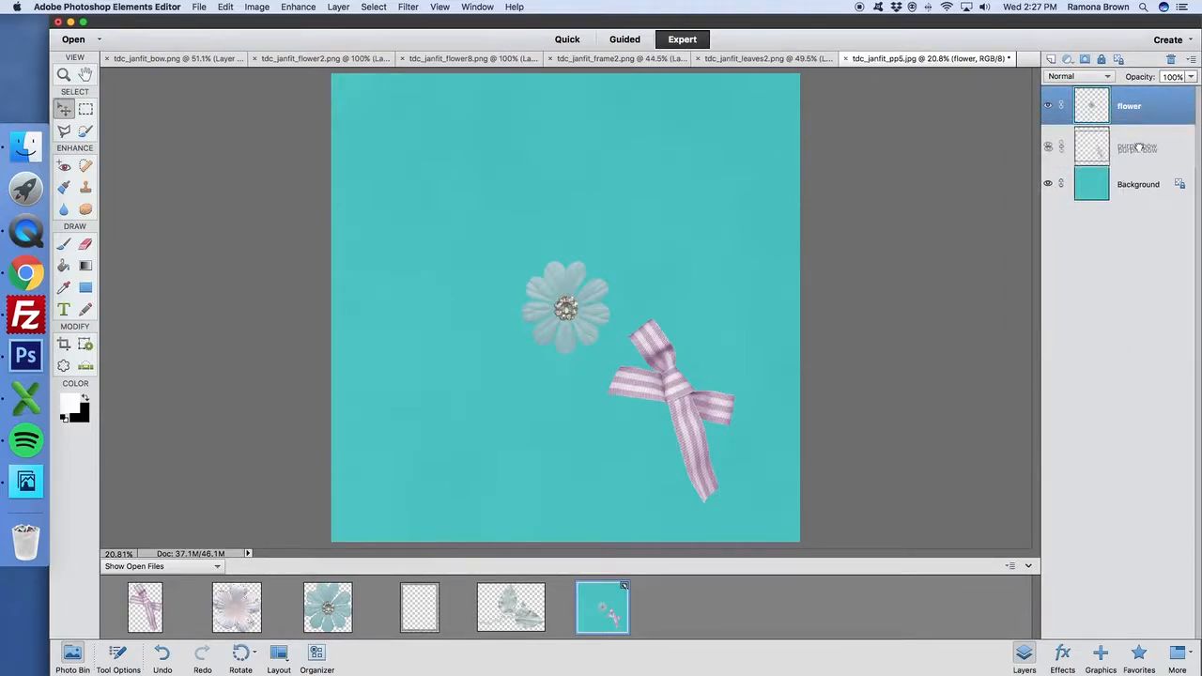
left_click_drag(420, 618, 422, 283)
left_click_drag(634, 410, 556, 384)
left_click_drag(510, 606, 622, 213)
left_click_drag(555, 268, 622, 138)
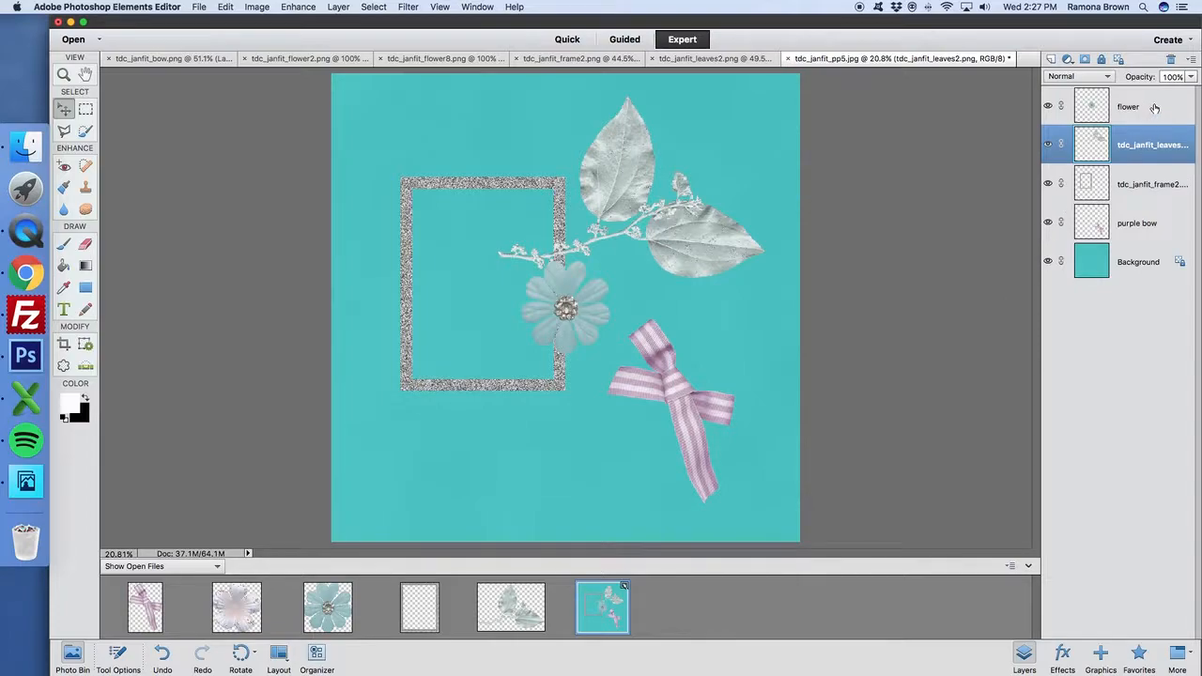
left_click_drag(645, 187, 649, 194)
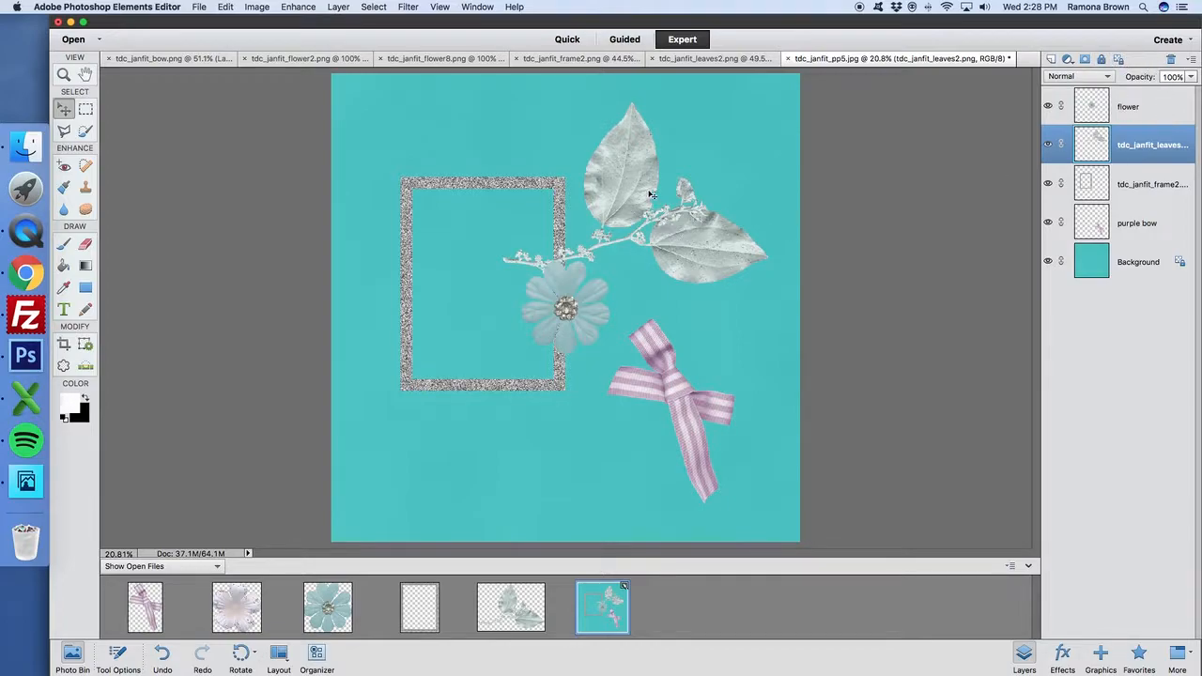
Lock the leaves layer, and reposition the frame and flower so the flower covers the leaf stem at the frame's right edge.
left_click(1101, 61)
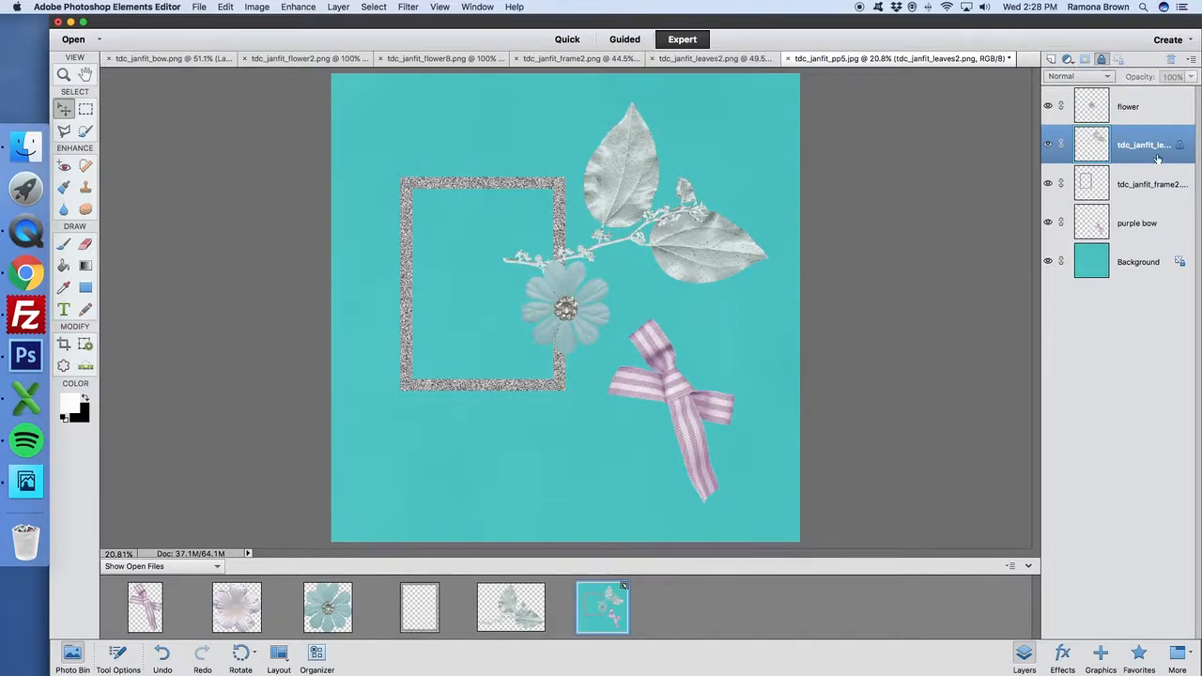
left_click(1159, 111)
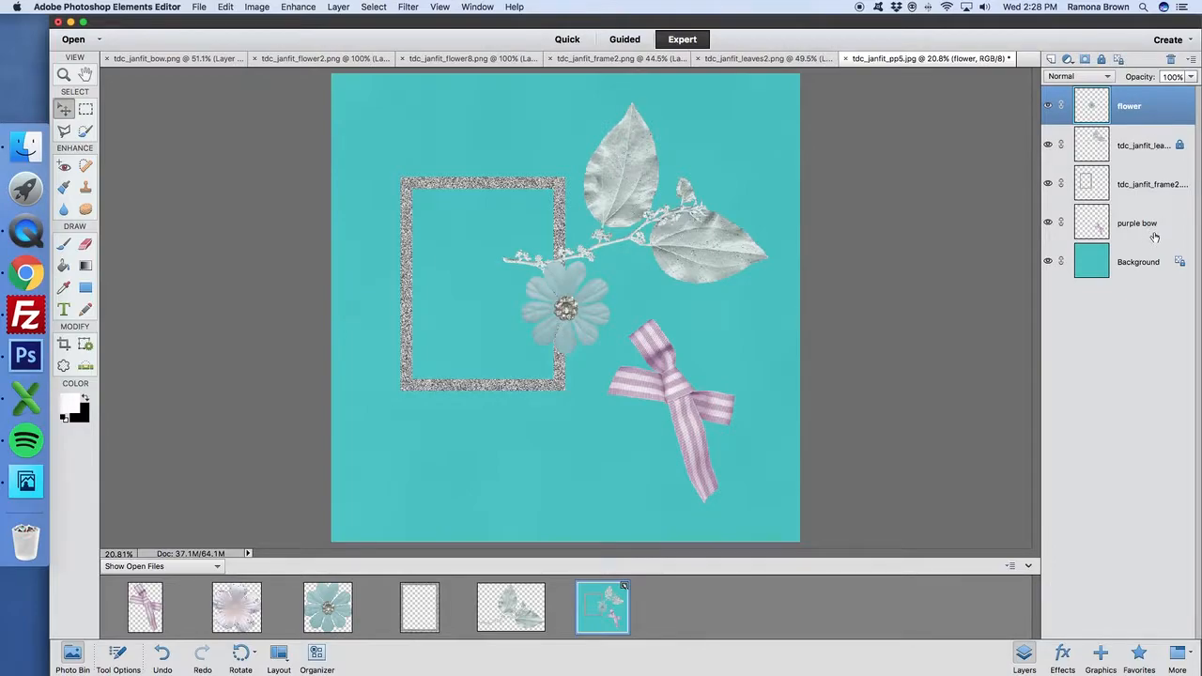
left_click(1157, 229, "shift")
left_click_drag(555, 253, 560, 304)
left_click(1144, 180)
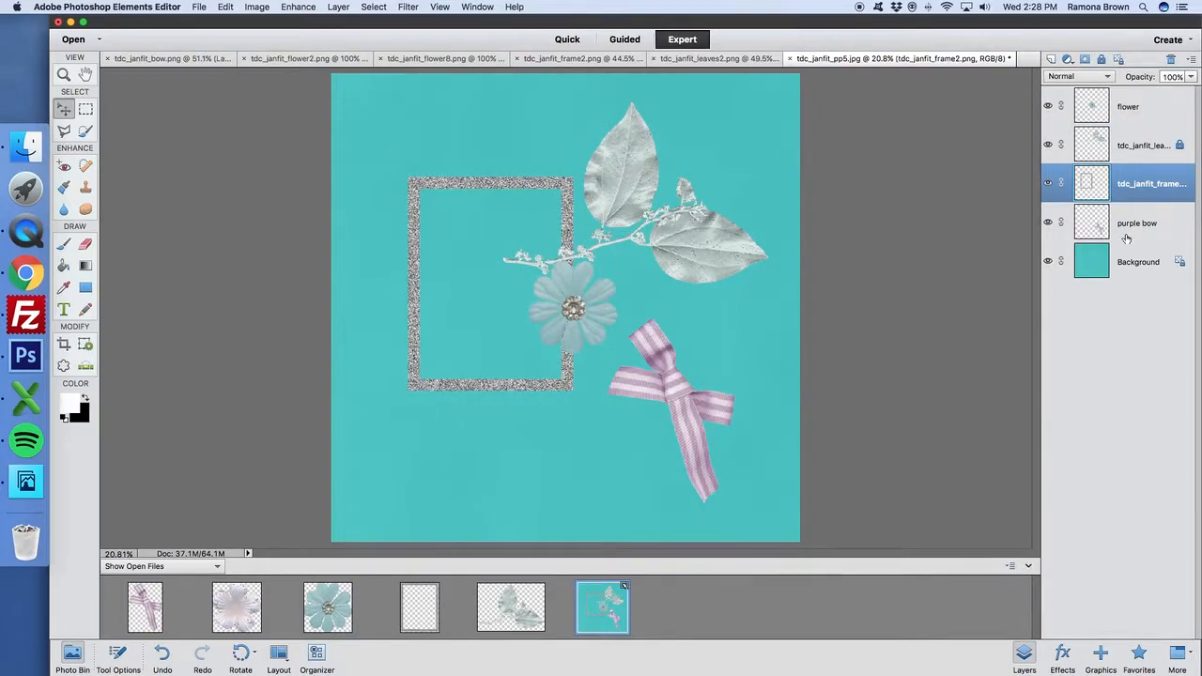
left_click_drag(610, 277, 637, 232)
left_click(657, 199)
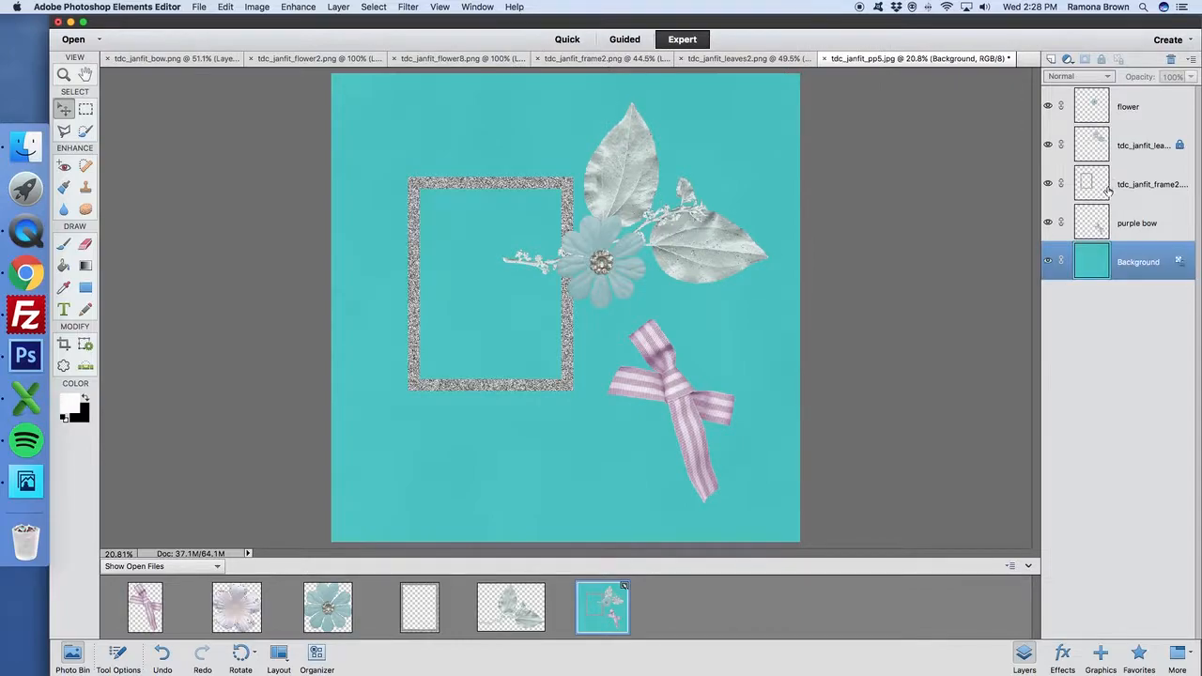
Unlock the leaves layer and move the leaves slightly up and to the left behind the flower.
left_click(1142, 143)
left_click(1101, 60)
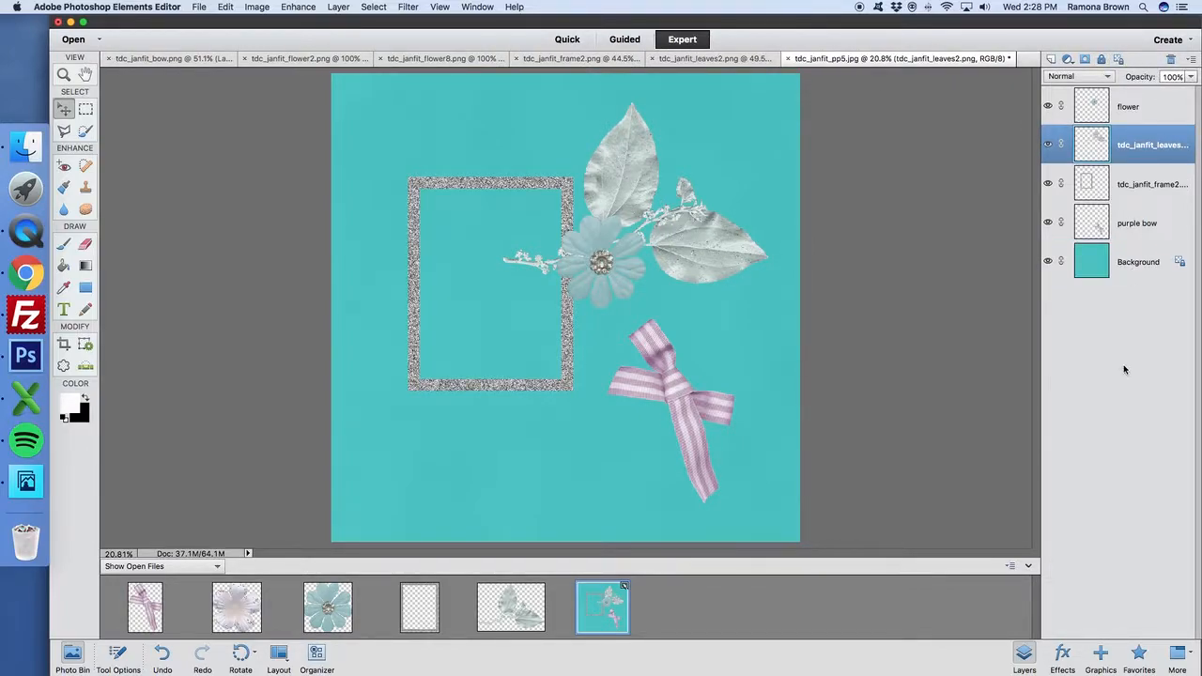
left_click_drag(722, 284, 672, 236)
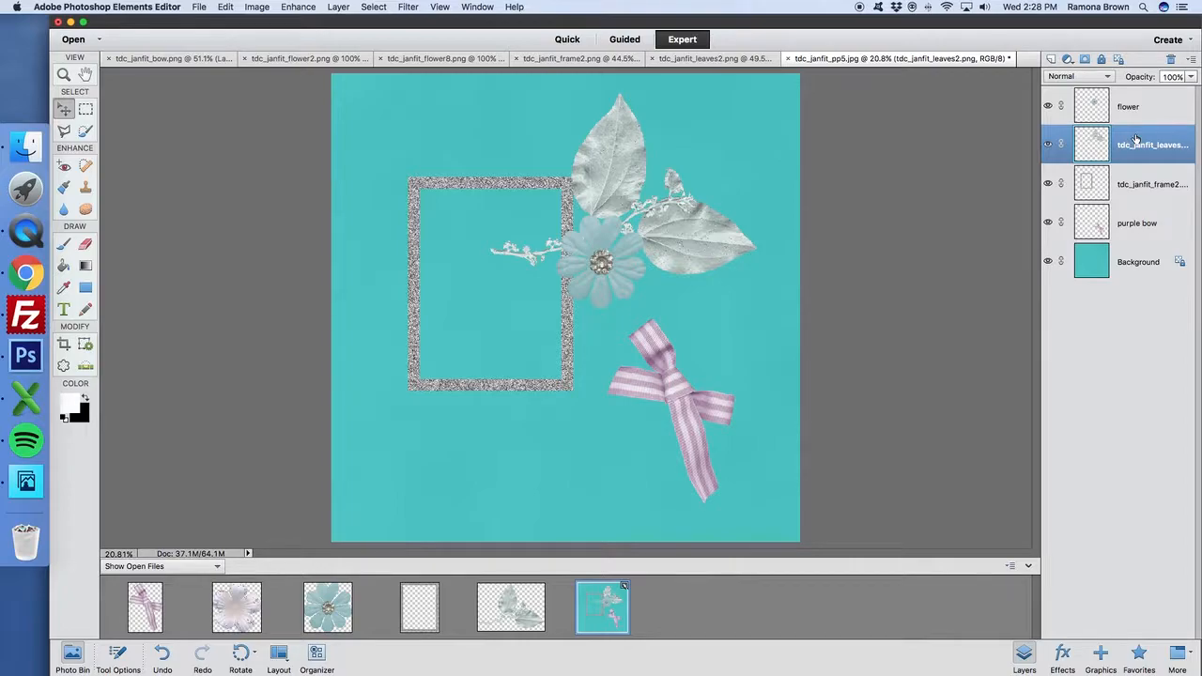
Move the leaves down over the frame's lower-right corner and stack their layer beneath the frame, keeping the flower layer uppermost.
left_click_drag(621, 183, 559, 323)
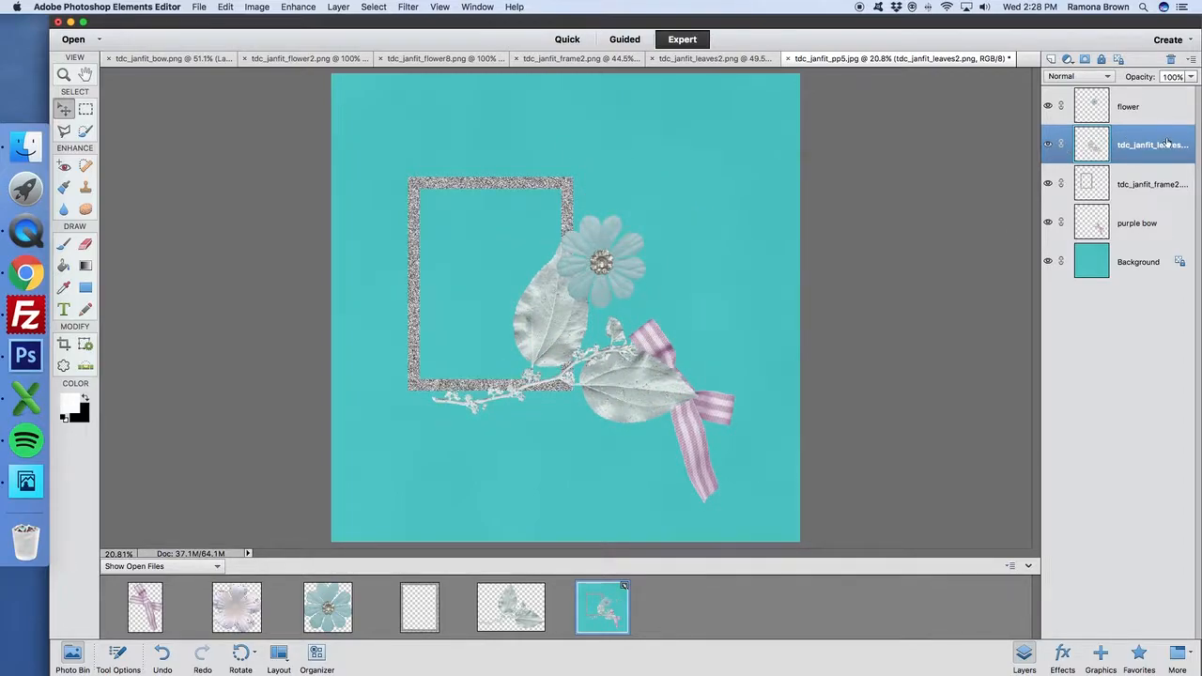
left_click_drag(1177, 138, 1172, 192)
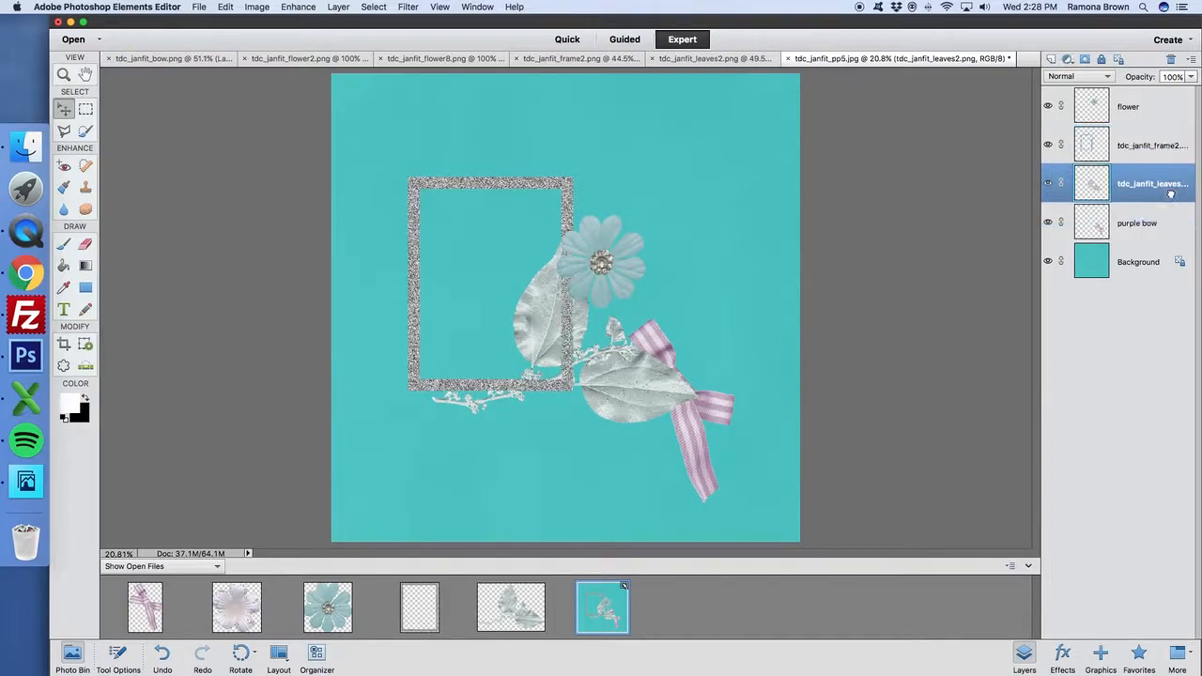
left_click_drag(1122, 146, 1106, 103)
left_click_drag(1131, 155, 1131, 103)
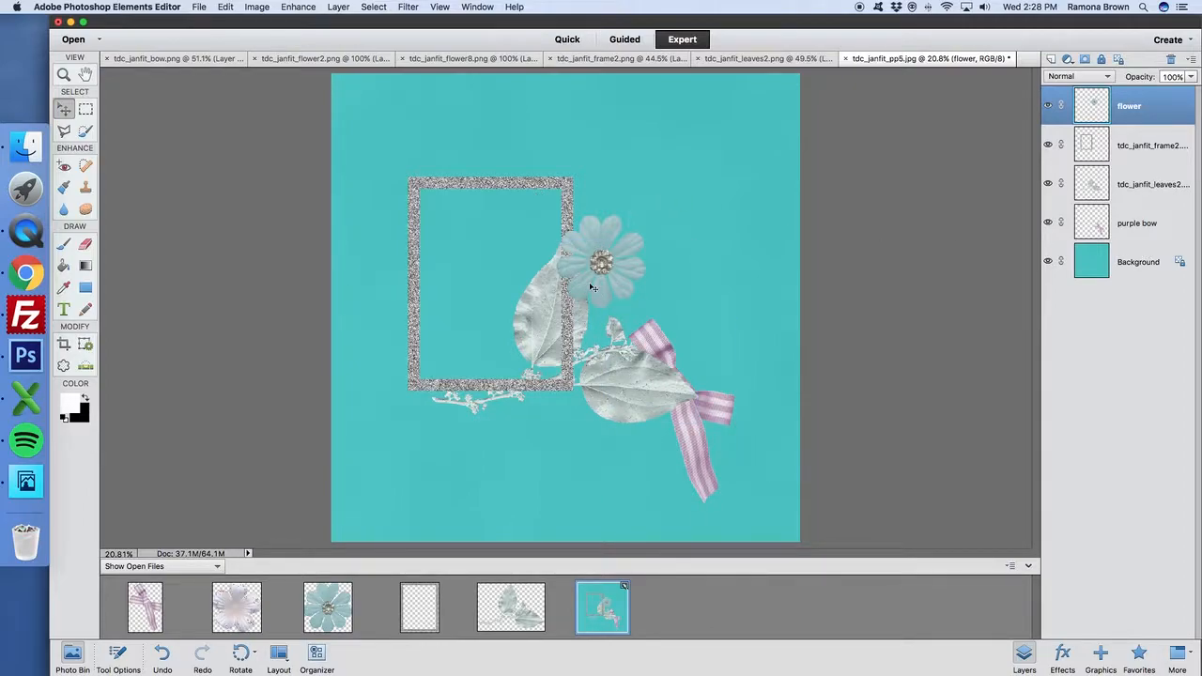
Convert the locked Background into a regular layer, keeping the default name, Normal mode and 100% opacity.
double_click(1165, 256)
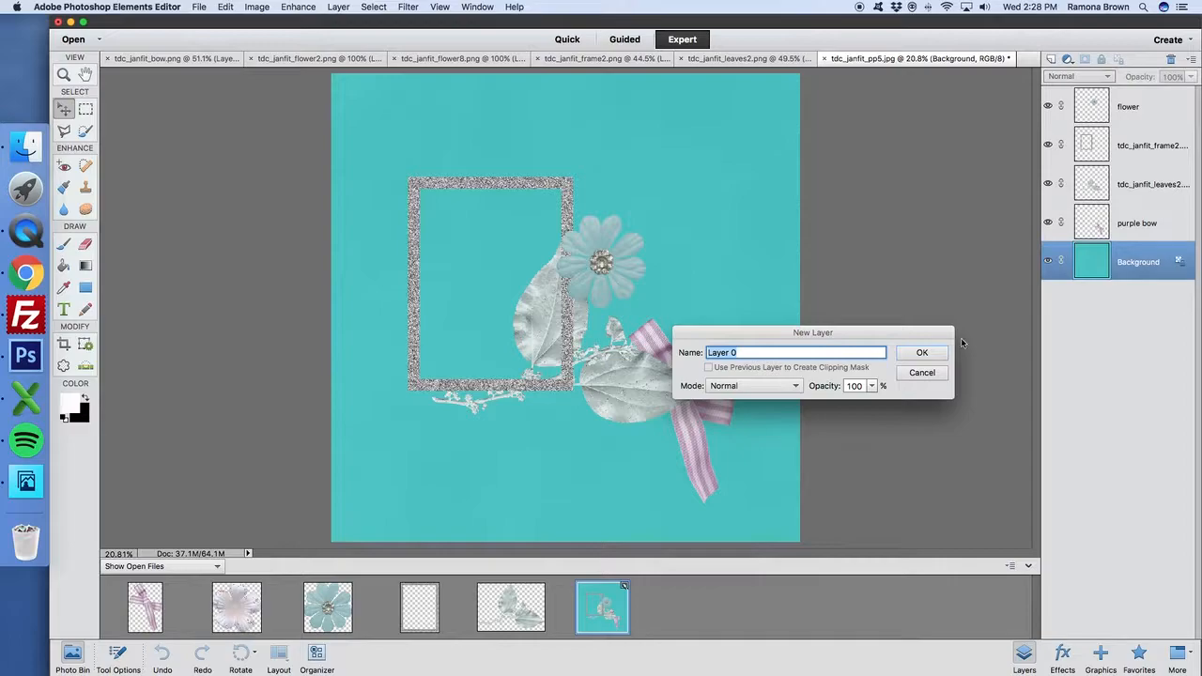
left_click(921, 354)
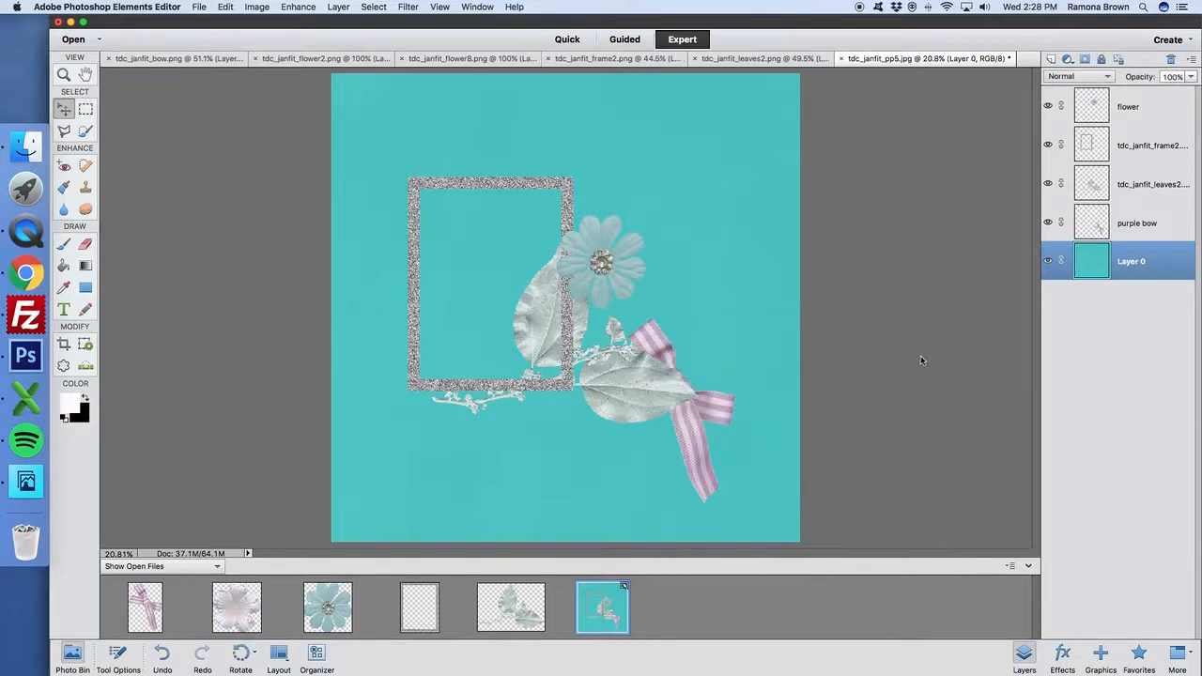
mouse_move(1164, 262)
left_mouse_down()
mouse_move(1161, 112)
mouse_move(1151, 277)
left_mouse_up()
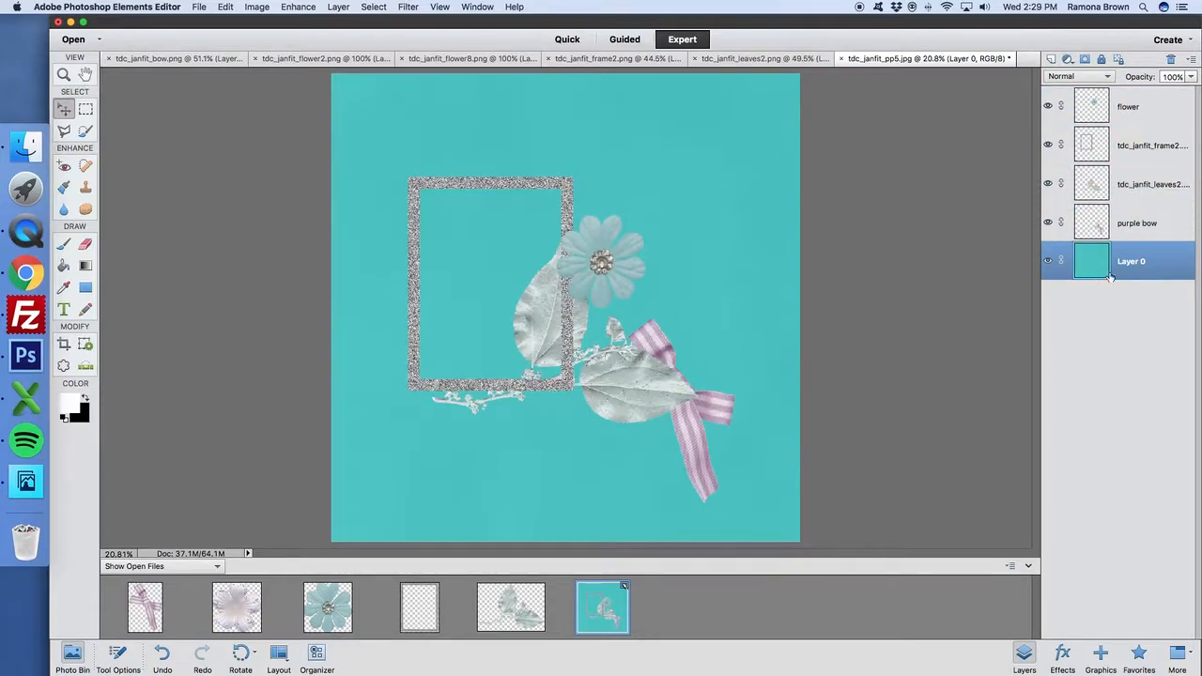